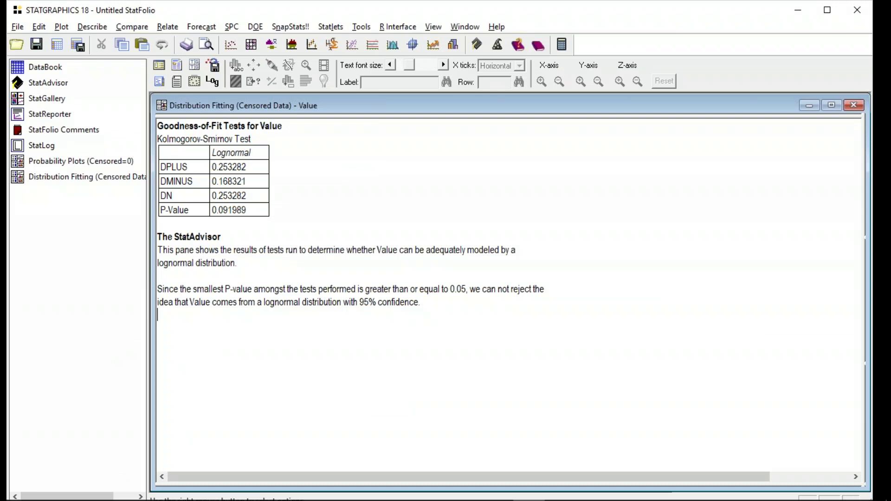
# Enlarge the Comparison of Alternative Distributions table and exclude the Likelihood statistic, leaving only Kolmogorov-Smirnov D.
pyautogui.doubleClick(353, 168)
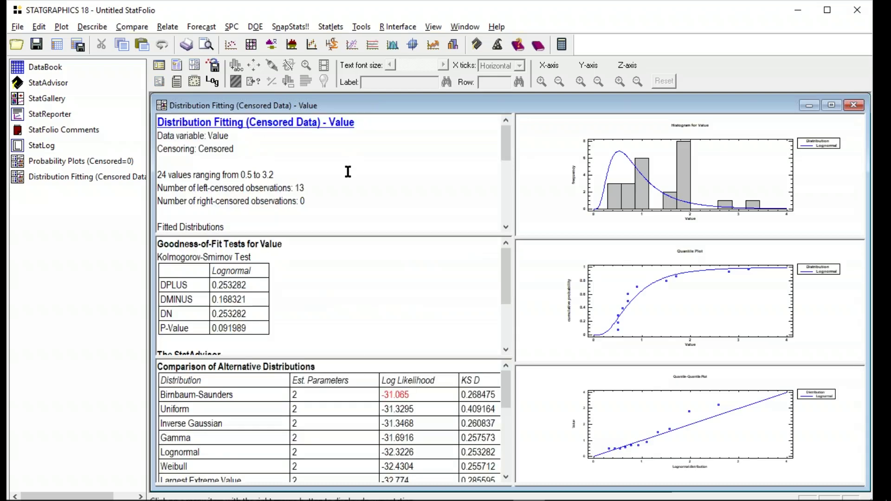
pyautogui.doubleClick(379, 417)
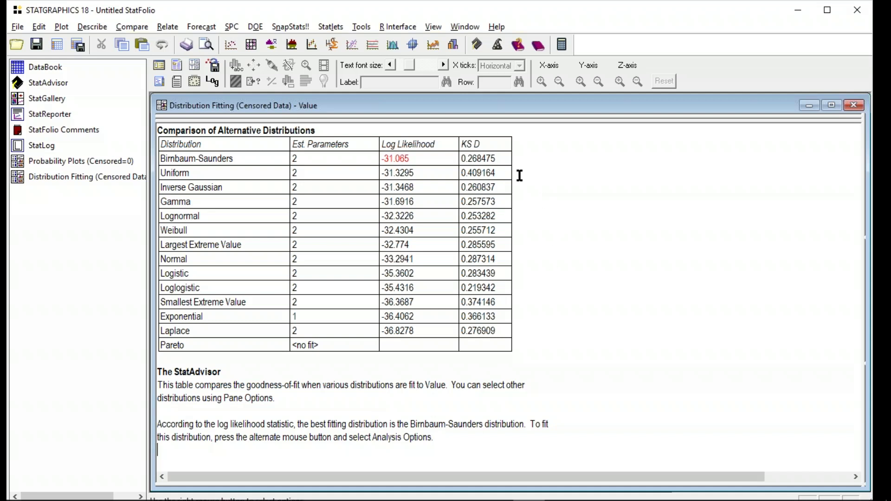
pyautogui.rightClick(558, 154)
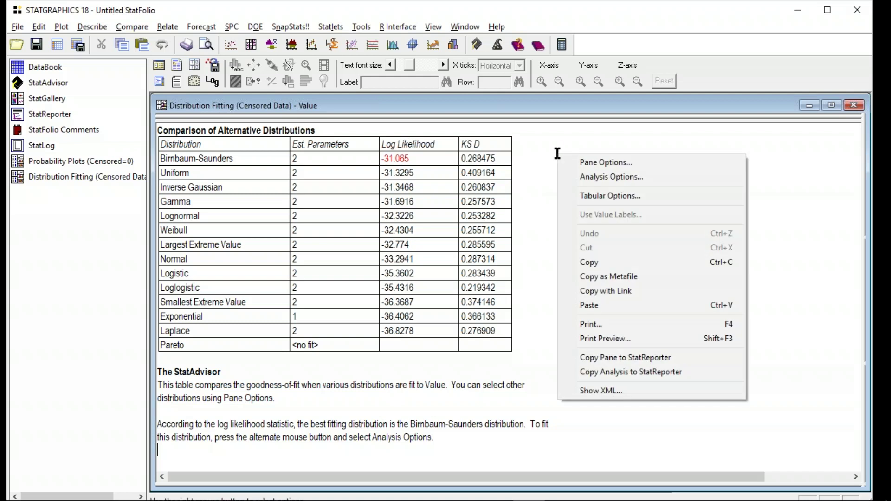
pyautogui.click(578, 164)
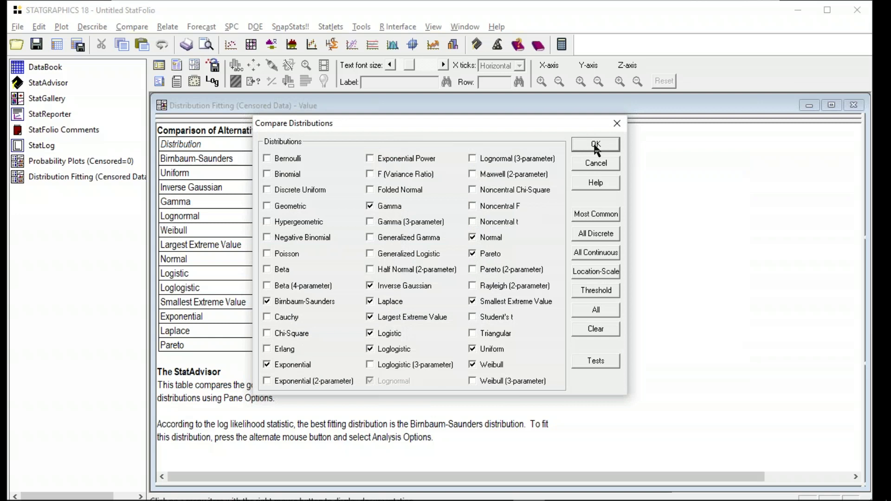
pyautogui.click(616, 364)
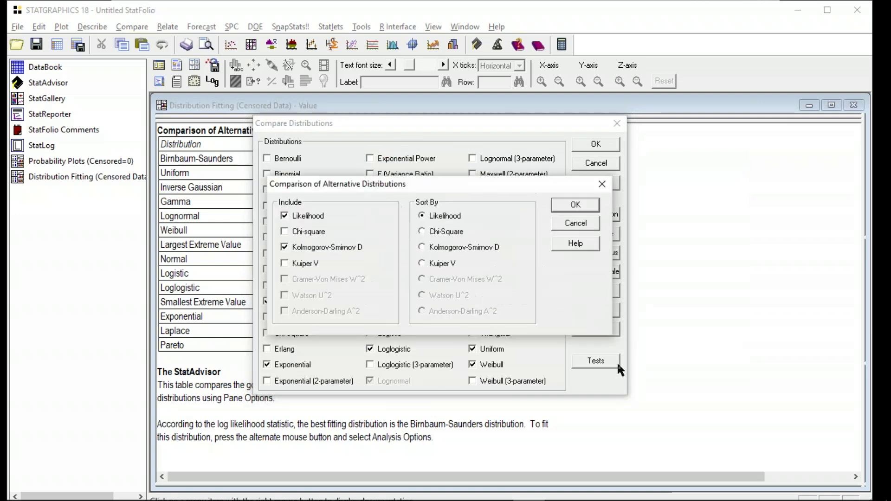
pyautogui.click(319, 213)
pyautogui.click(561, 206)
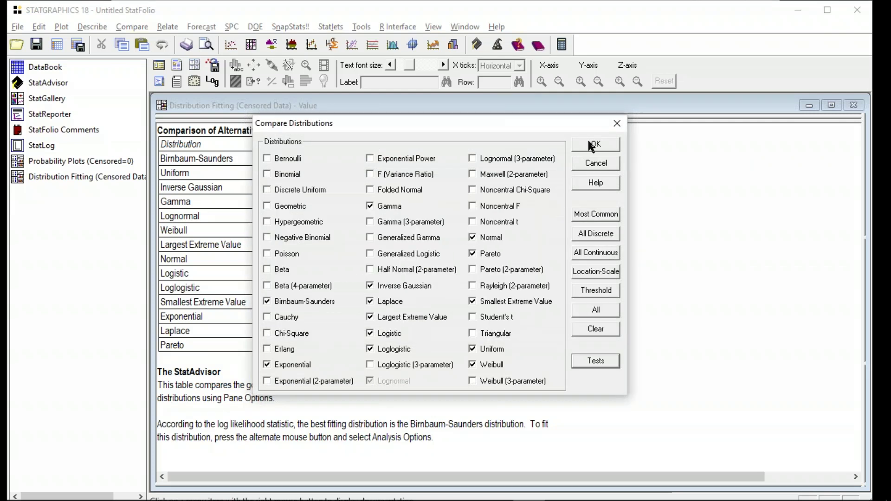
pyautogui.click(590, 141)
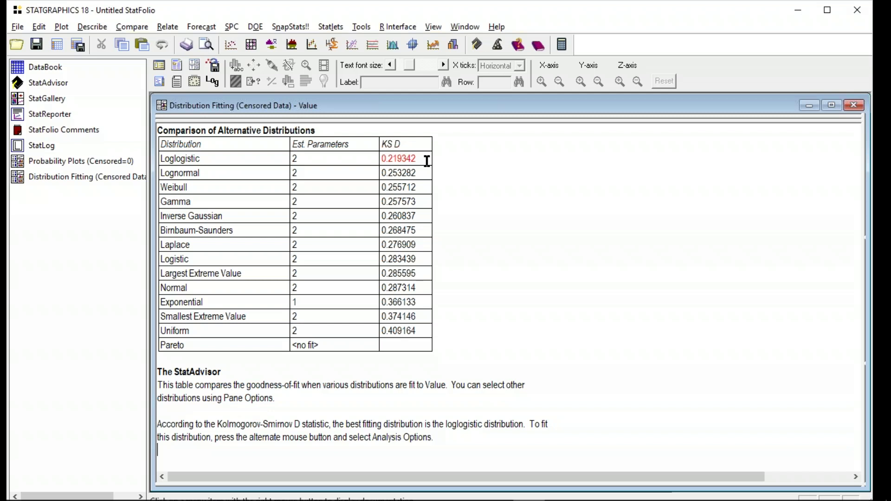
# Add the Loglogistic distribution to the fitted distributions alongside Lognormal and return to the multi-pane view of the analysis.
pyautogui.rightClick(467, 154)
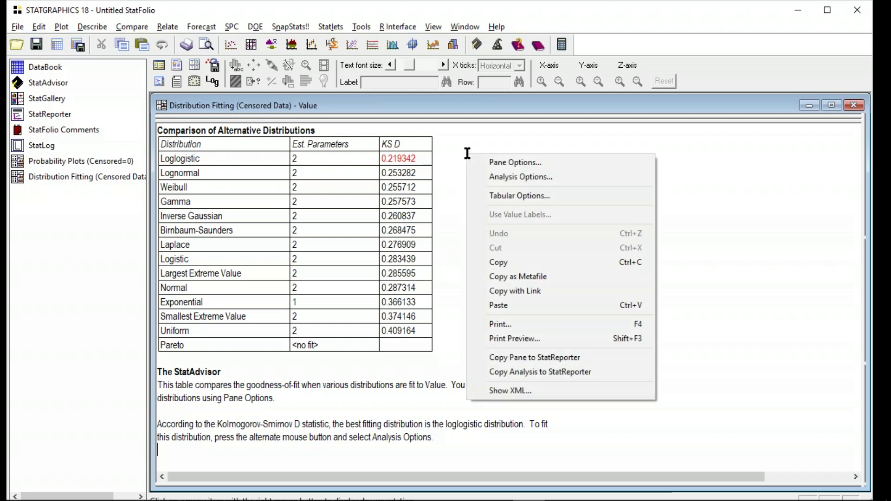
pyautogui.click(490, 176)
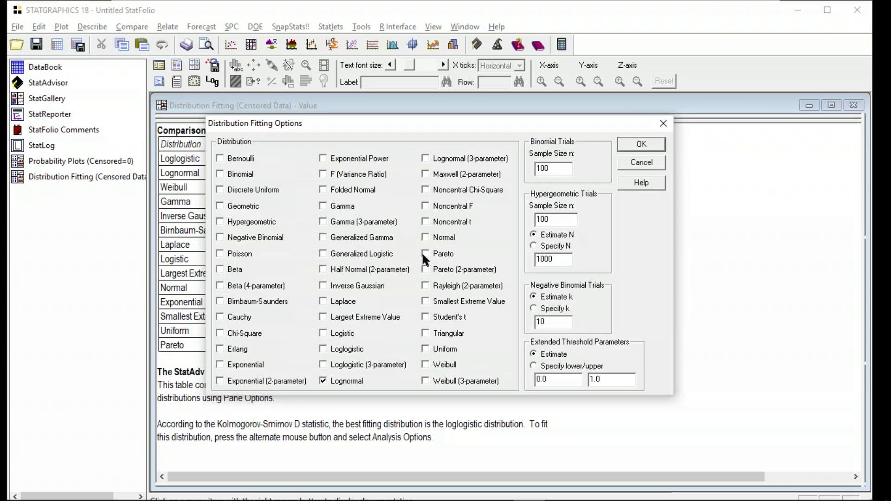
pyautogui.click(353, 347)
pyautogui.click(632, 145)
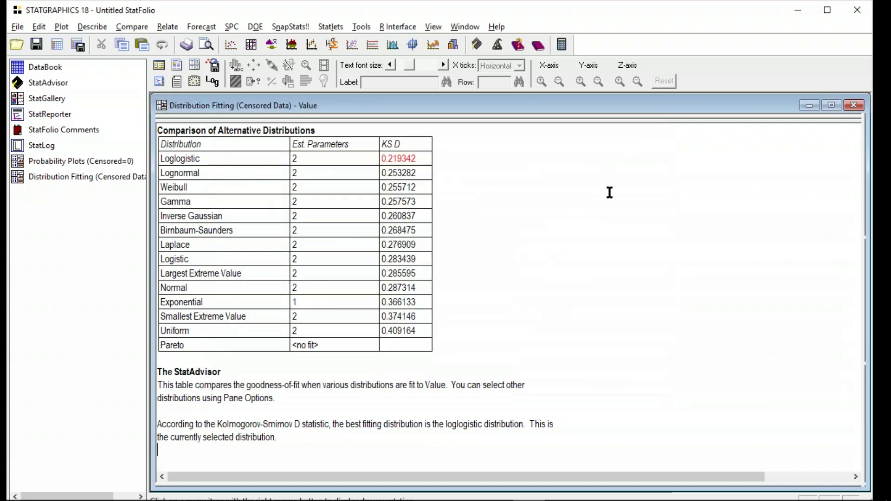
pyautogui.doubleClick(544, 244)
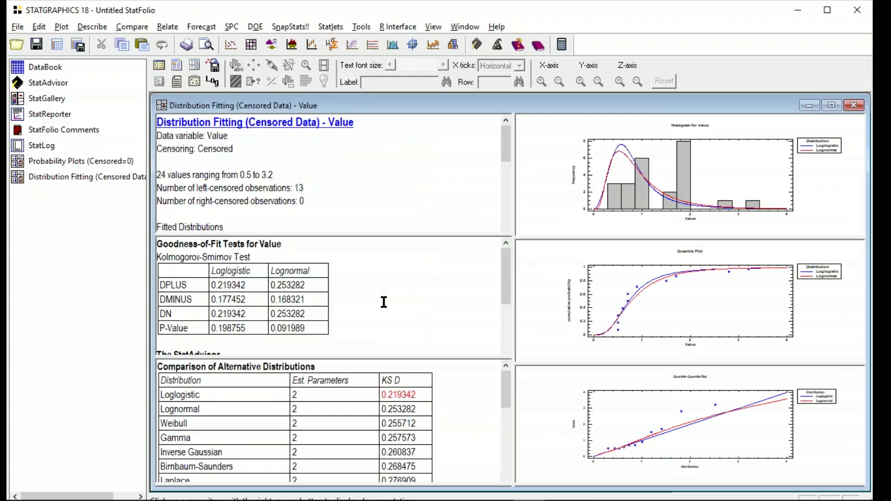
# Compare the loglogistic and lognormal fits in enlarged views of the goodness-of-fit tests, histogram and quantile plot.
pyautogui.doubleClick(331, 324)
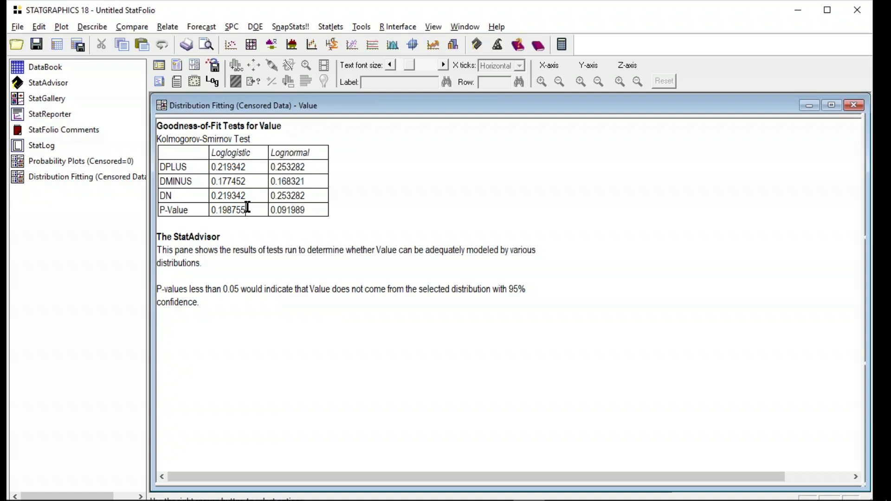
pyautogui.doubleClick(389, 208)
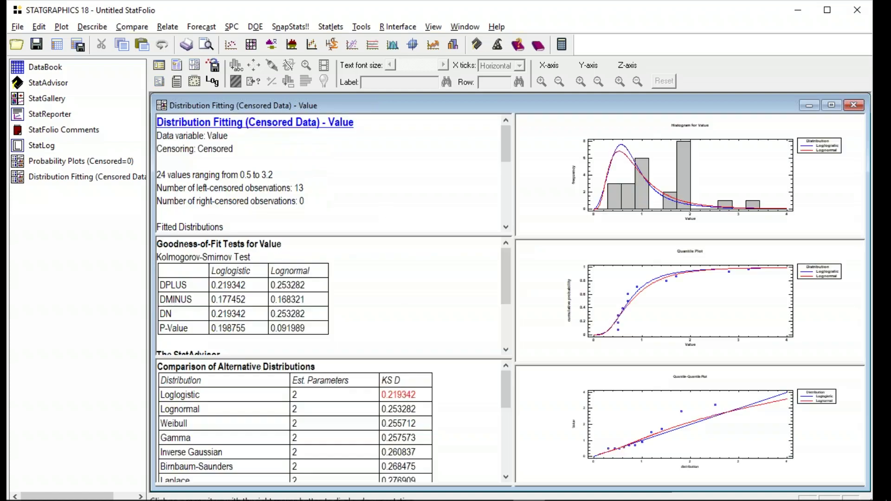
pyautogui.doubleClick(689, 184)
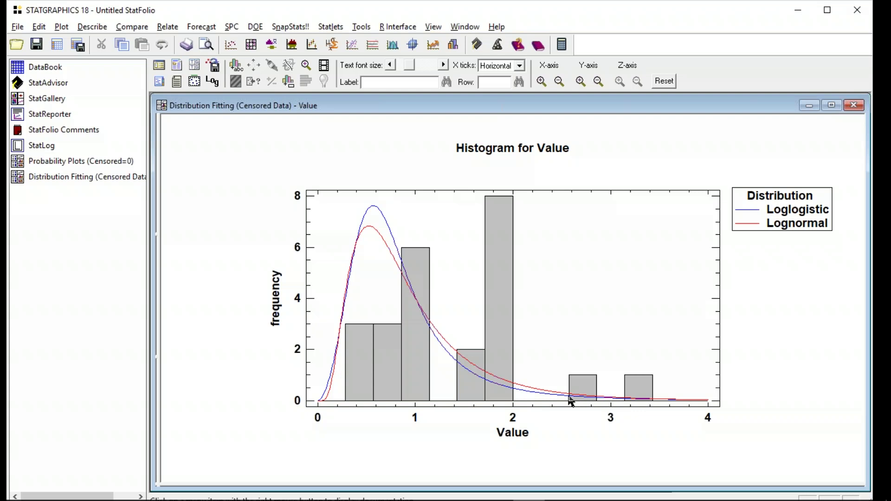
pyautogui.doubleClick(606, 286)
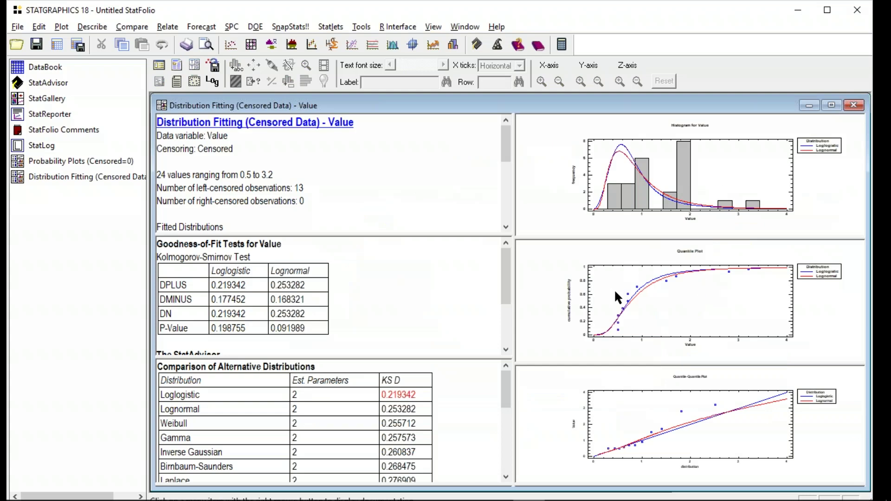
pyautogui.doubleClick(669, 310)
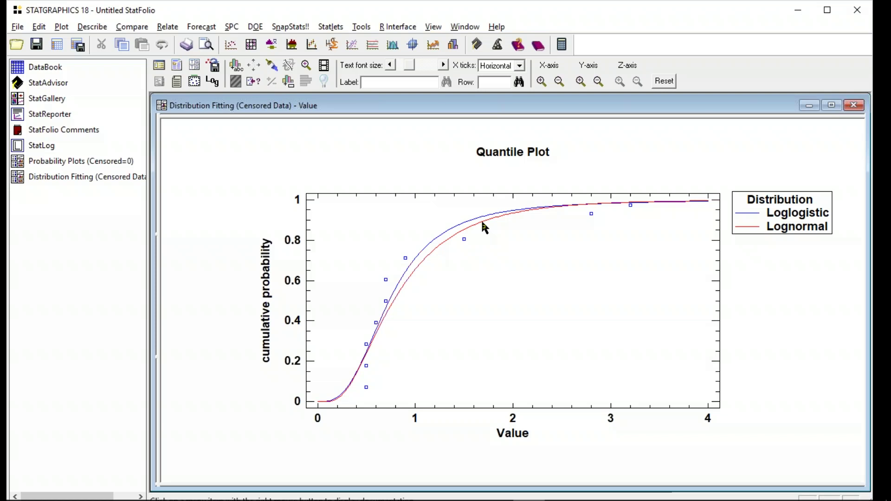
pyautogui.hotkey('alt', 'Tab')
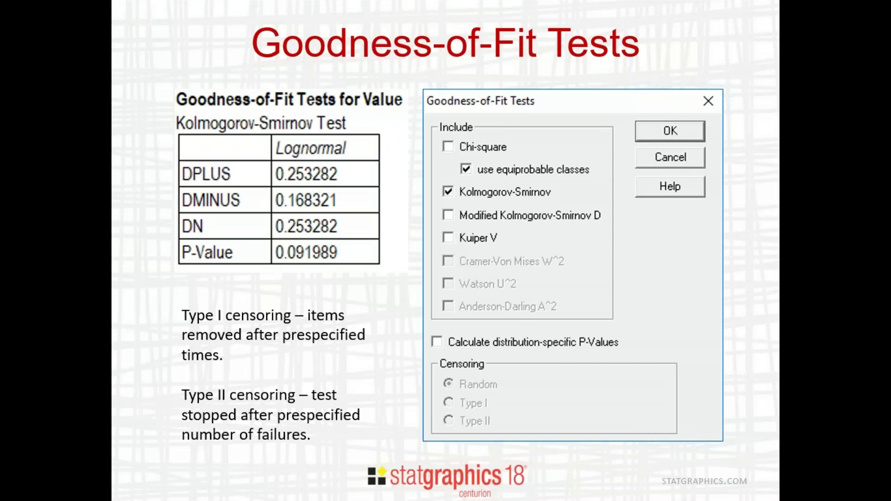
pyautogui.click(747, 352)
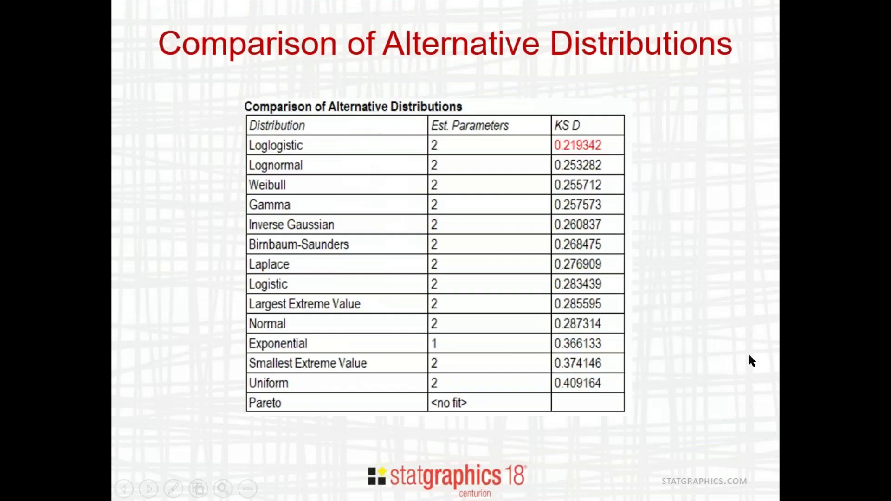
pyautogui.click(750, 360)
pyautogui.click(750, 361)
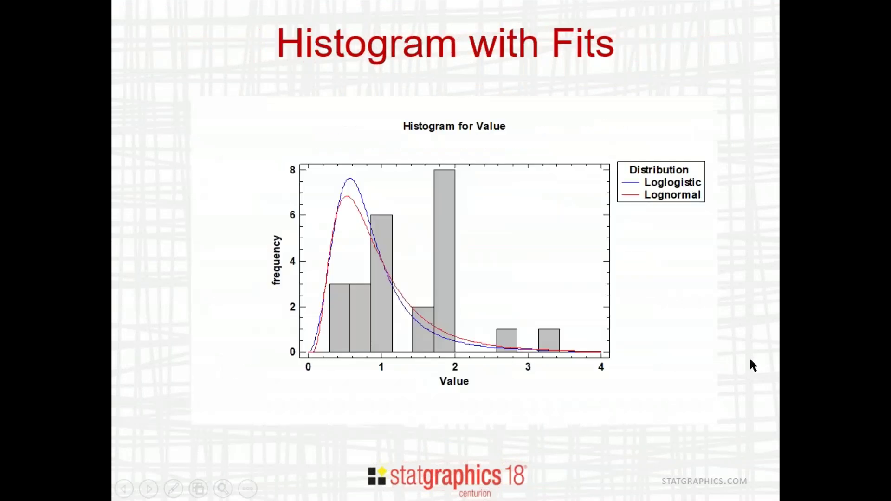
pyautogui.click(751, 360)
pyautogui.click(751, 359)
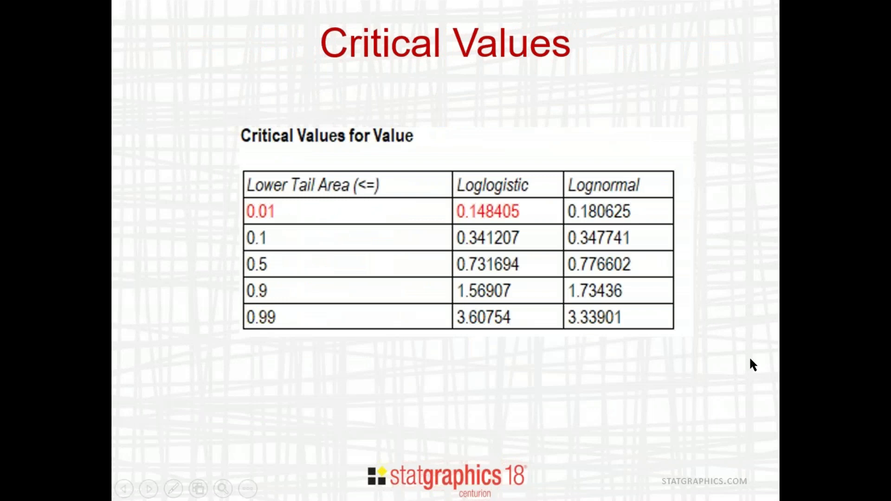
pyautogui.click(750, 360)
pyautogui.click(752, 365)
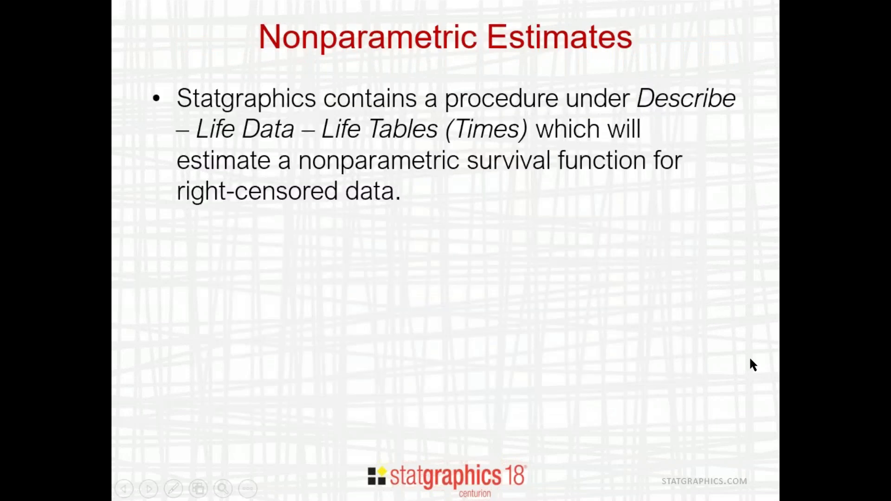
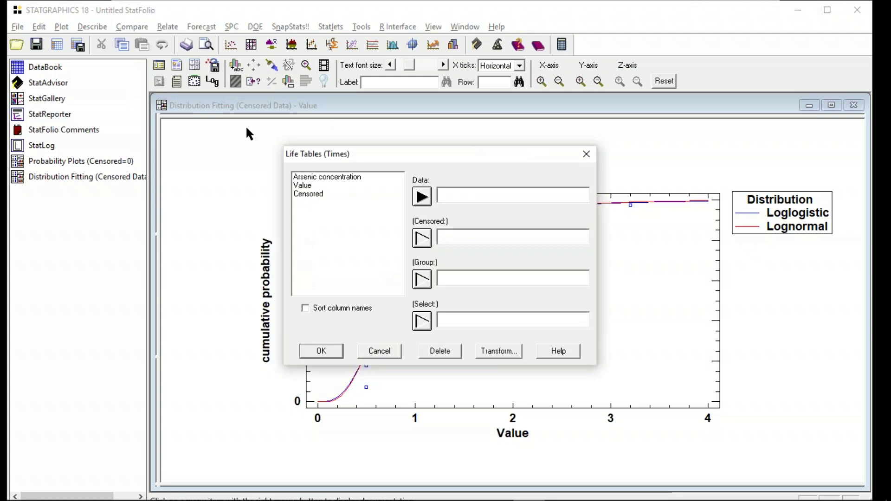
# Set the data for the Life Tables (Times) analysis to the expression 5-Value.
pyautogui.click(309, 186)
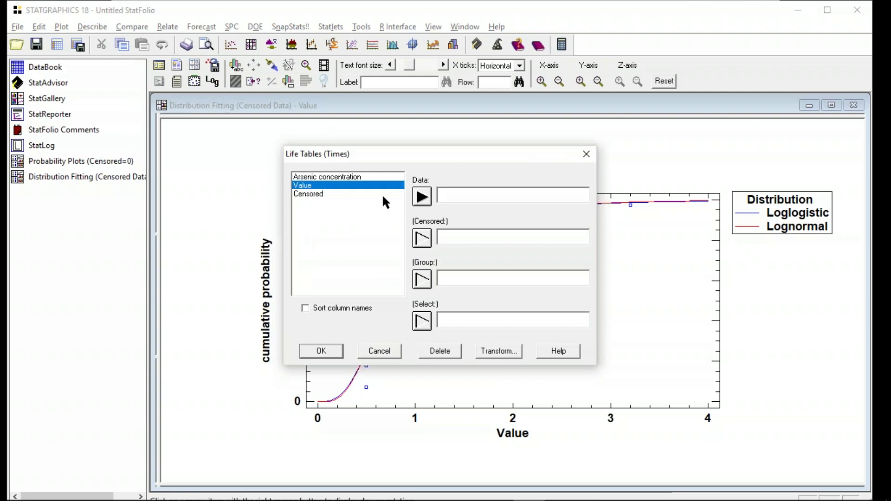
pyautogui.click(420, 200)
pyautogui.write('5-')
pyautogui.press('End')
# Set the censoring expression to Censored=-1 and generate the life tables with the analysis summary, percentiles and survival function graph.
pyautogui.click(319, 195)
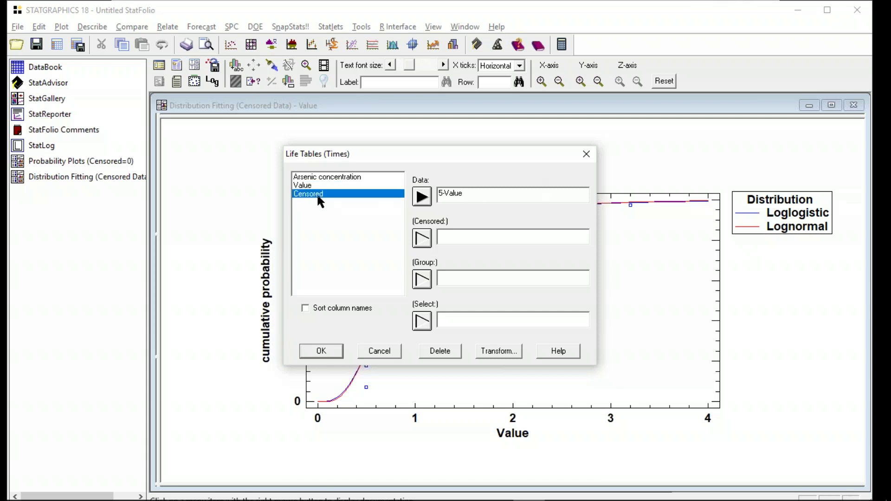
pyautogui.click(422, 239)
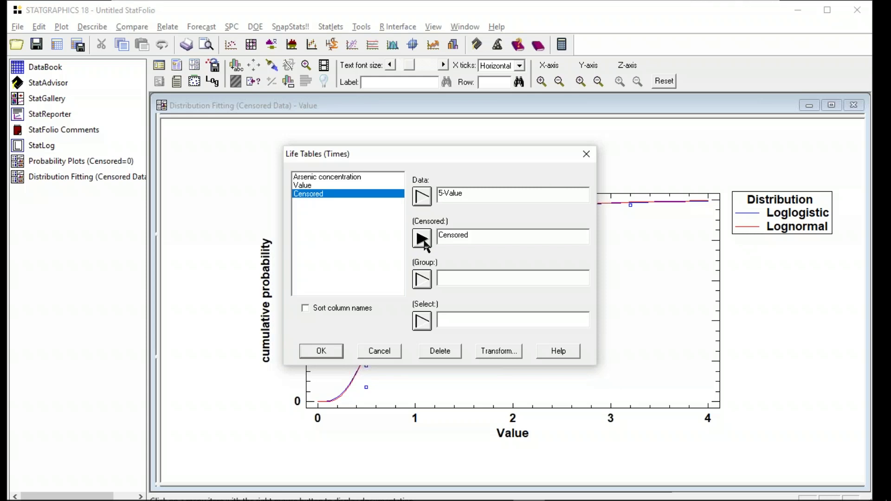
pyautogui.click(527, 236)
pyautogui.write('=')
pyautogui.write('-1')
pyautogui.click(330, 348)
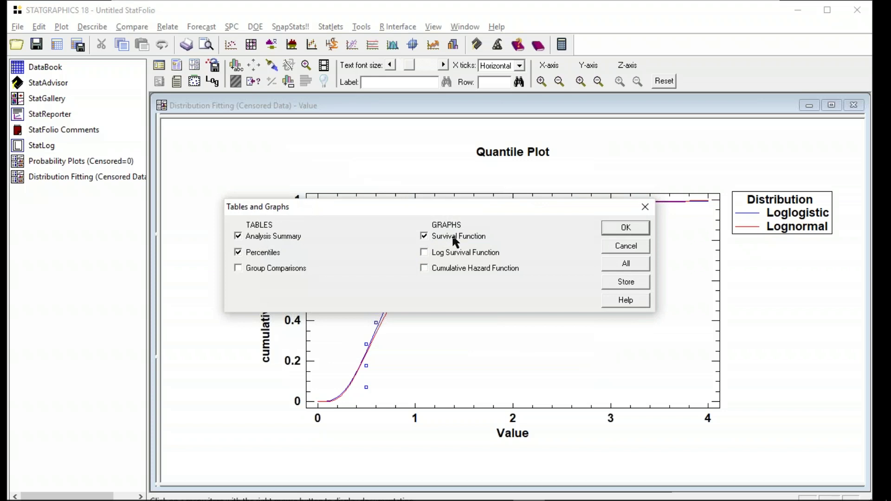
pyautogui.click(625, 229)
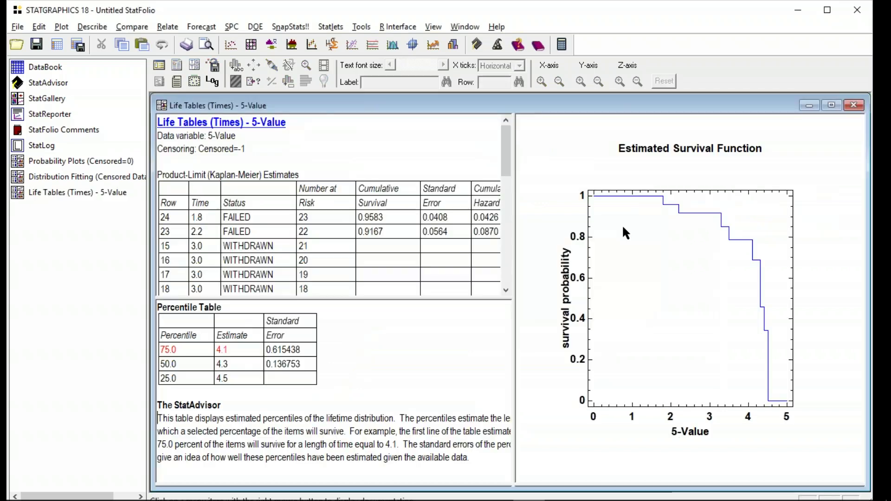
# Examine enlarged views of the estimated survival function graph and the percentile table for 5-Value.
pyautogui.doubleClick(611, 256)
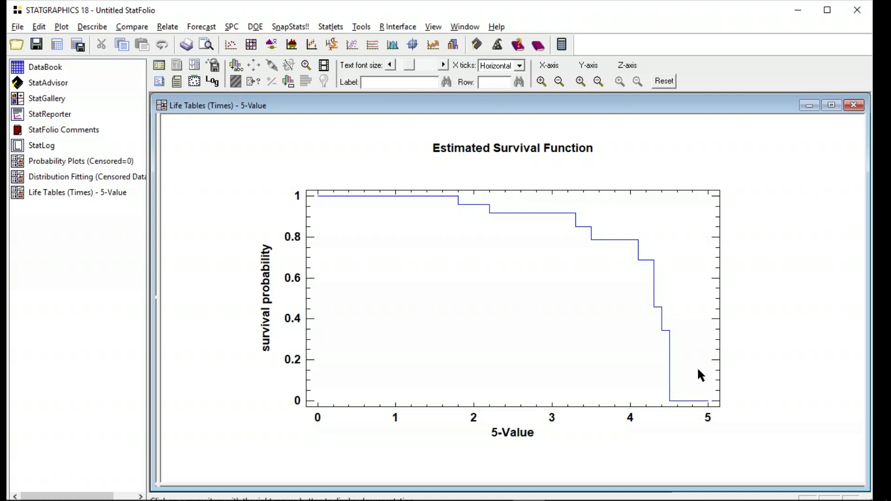
pyautogui.doubleClick(755, 307)
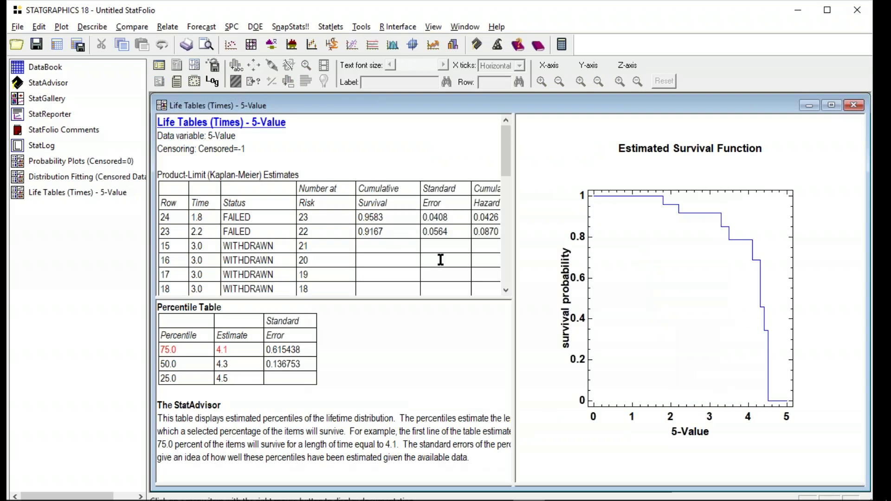
pyautogui.doubleClick(396, 358)
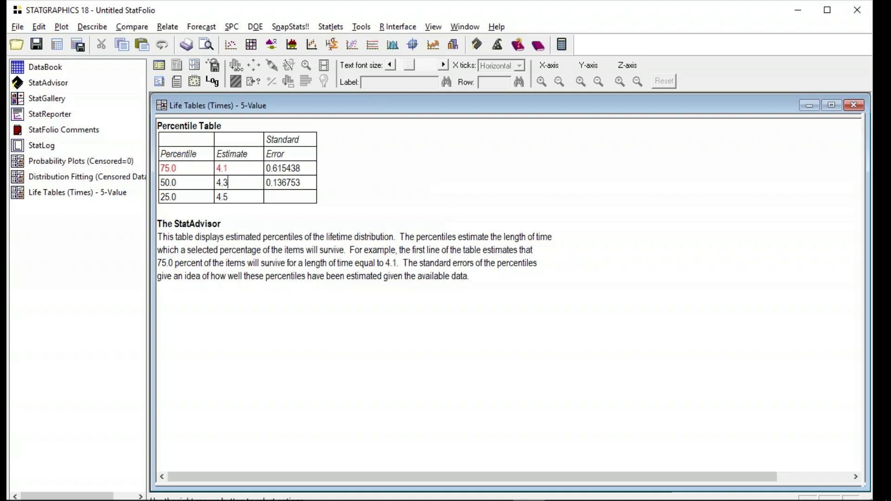
pyautogui.click(242, 166)
# Start a new StatFolio without saving the current one.
pyautogui.click(18, 26)
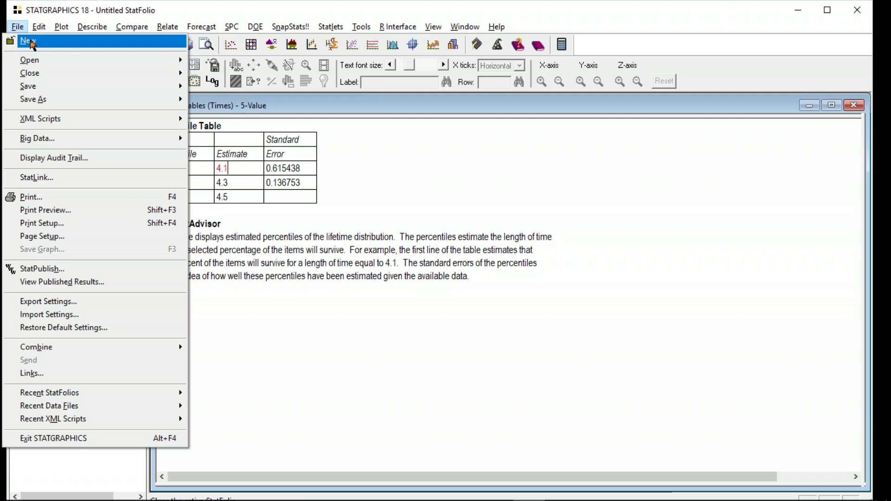
pyautogui.click(31, 42)
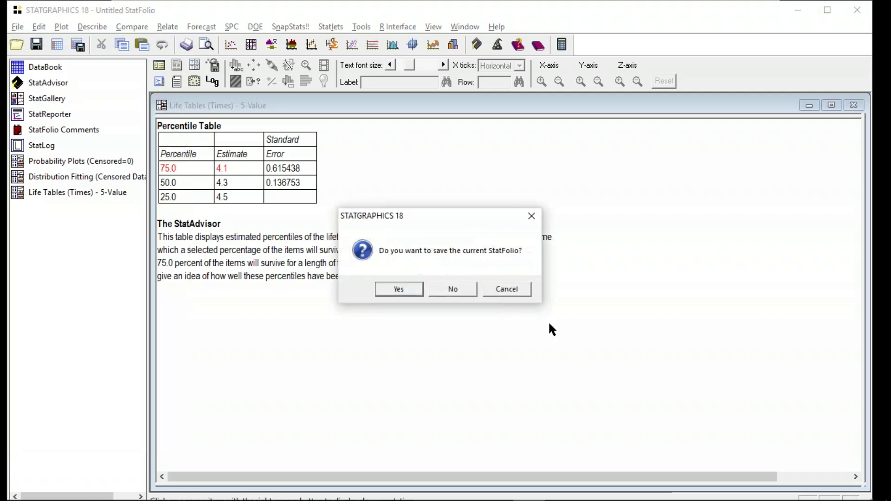
pyautogui.click(453, 289)
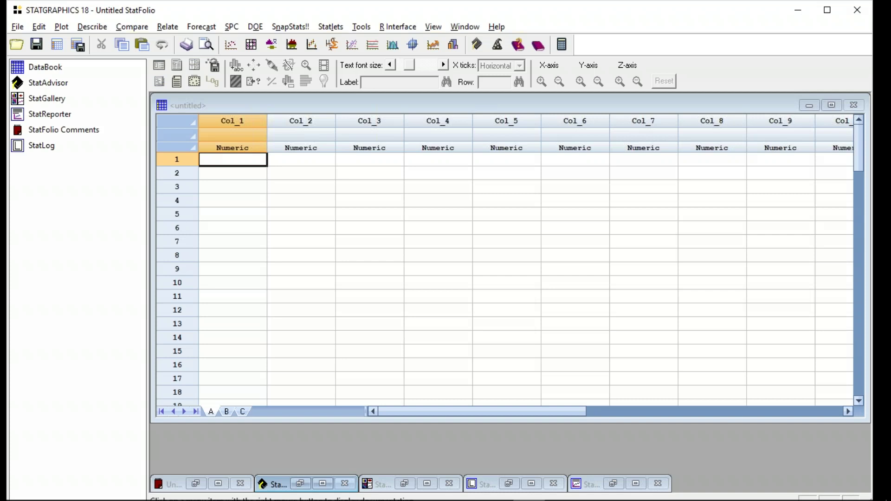
# Open the recent data file C:\Data\Webinars\breast cancer.
pyautogui.click(22, 26)
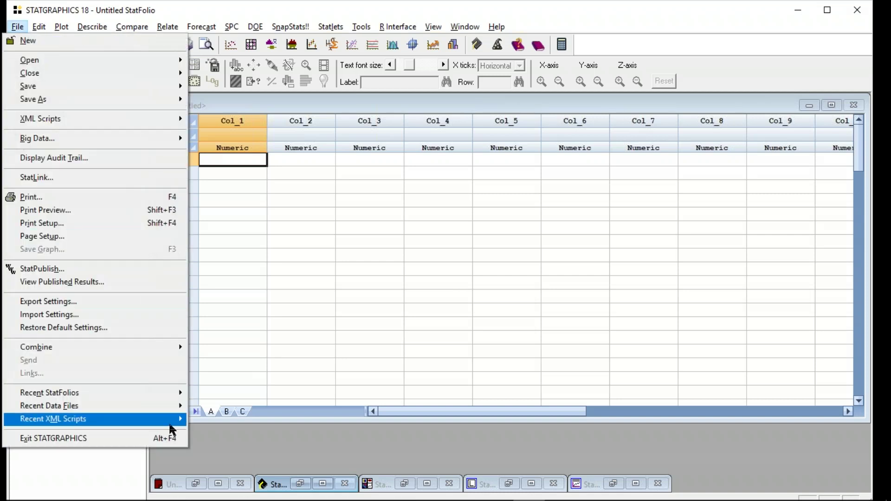
pyautogui.click(167, 406)
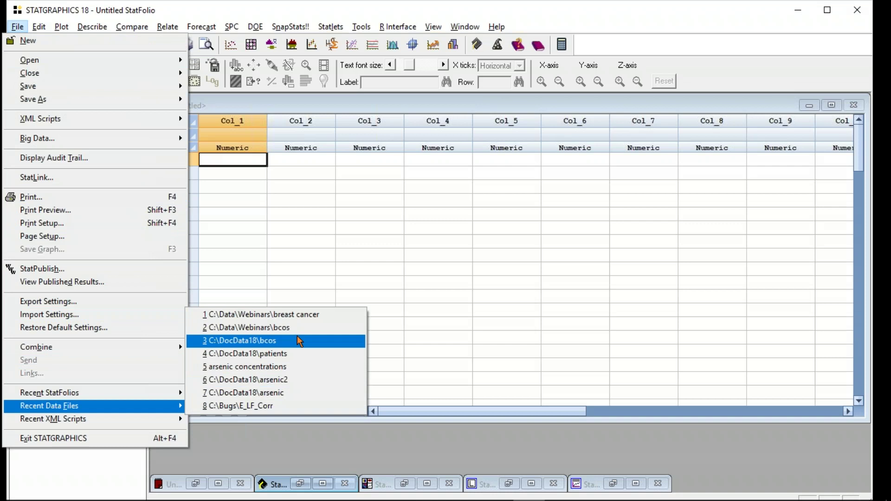
pyautogui.click(295, 318)
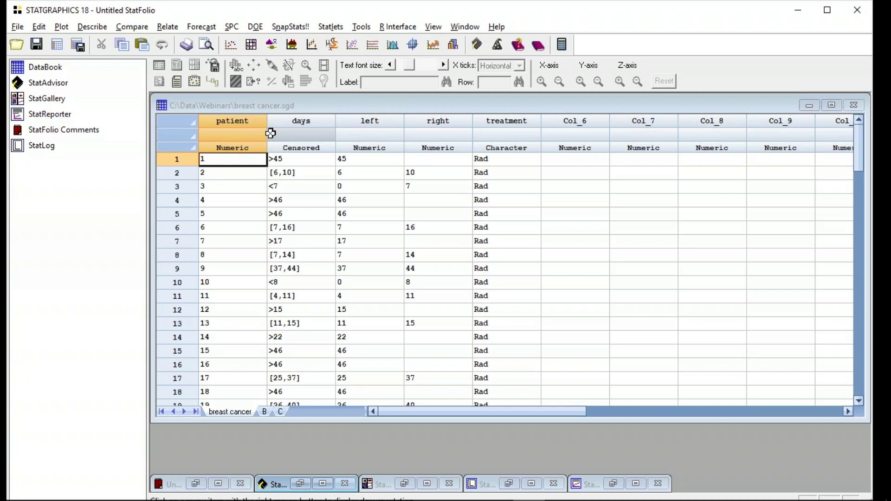
# Examine how the days column marks right-, interval- and left-censored observations in a single column.
pyautogui.click(294, 122)
pyautogui.click(295, 122)
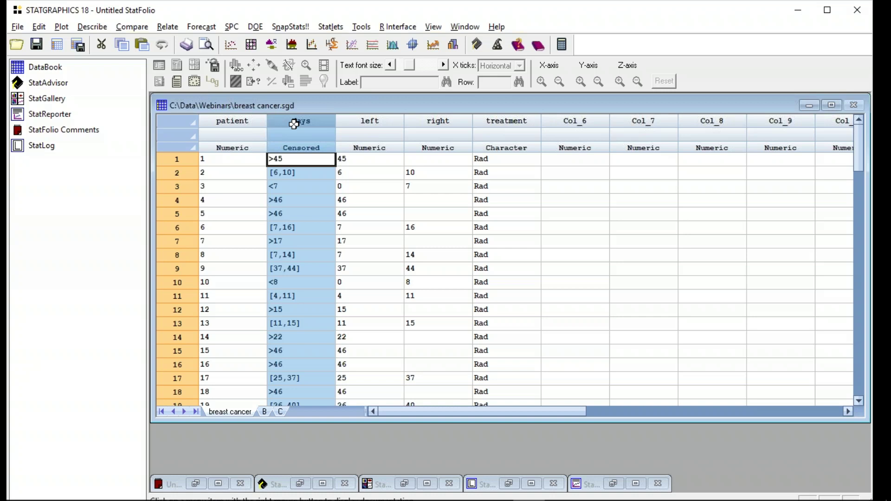
pyautogui.click(323, 176)
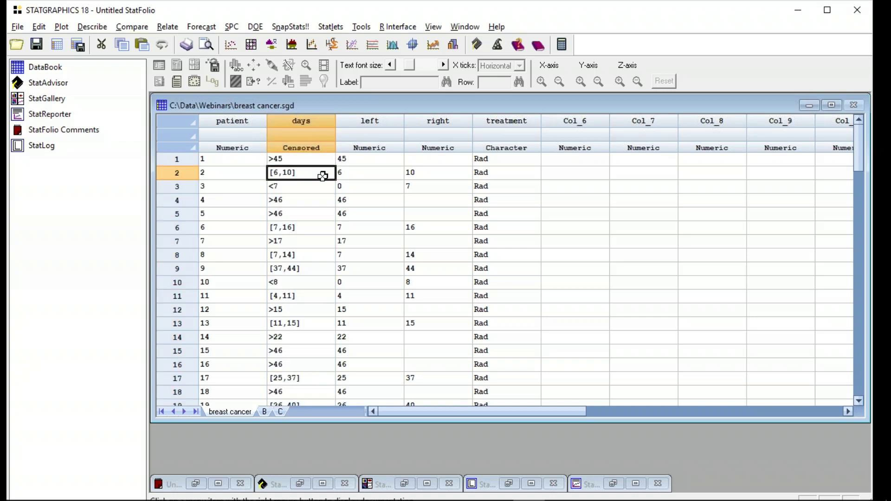
pyautogui.click(313, 188)
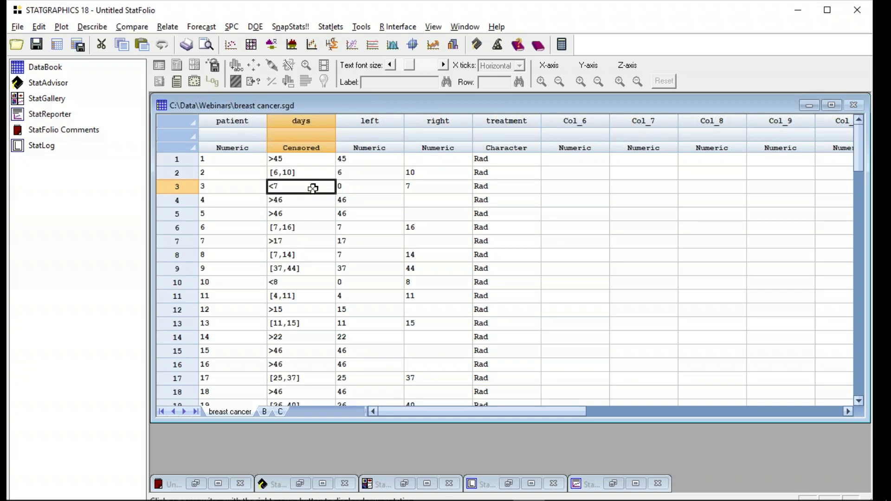
pyautogui.click(319, 127)
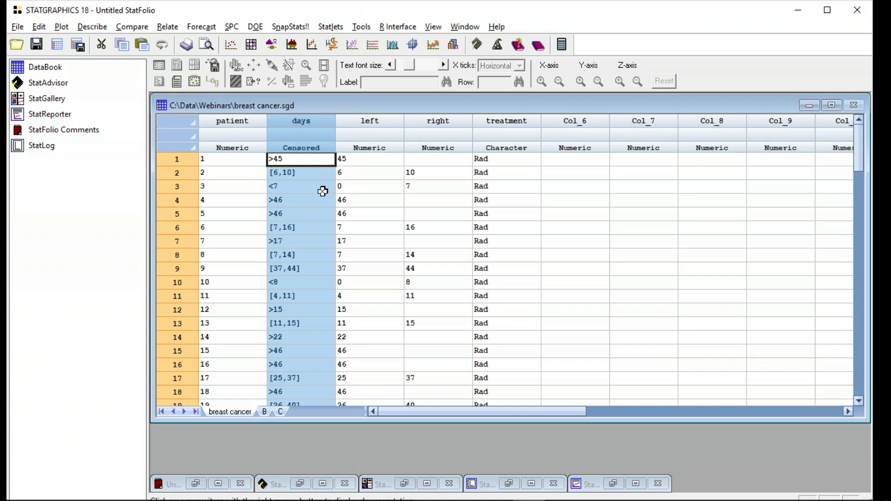
pyautogui.click(314, 175)
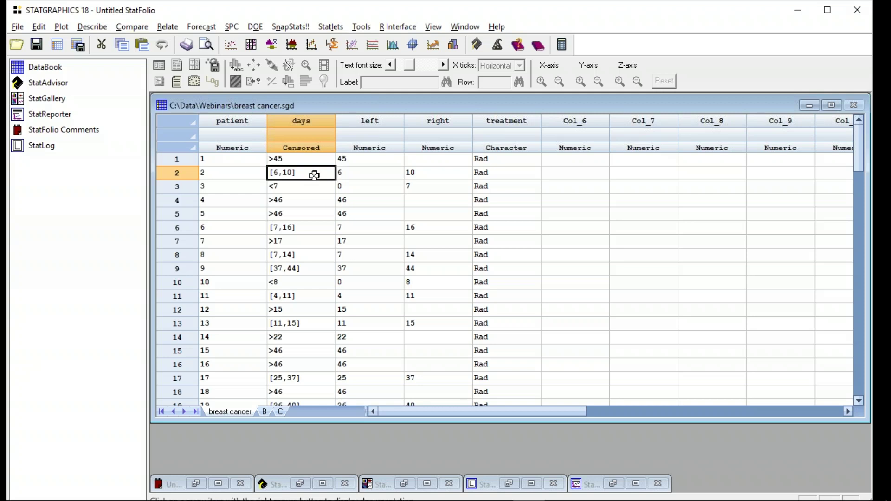
# Examine how the left and right columns hold the lower and upper limits for the first three patients.
pyautogui.click(389, 122)
pyautogui.moveTo(390, 122); pyautogui.dragTo(416, 124)
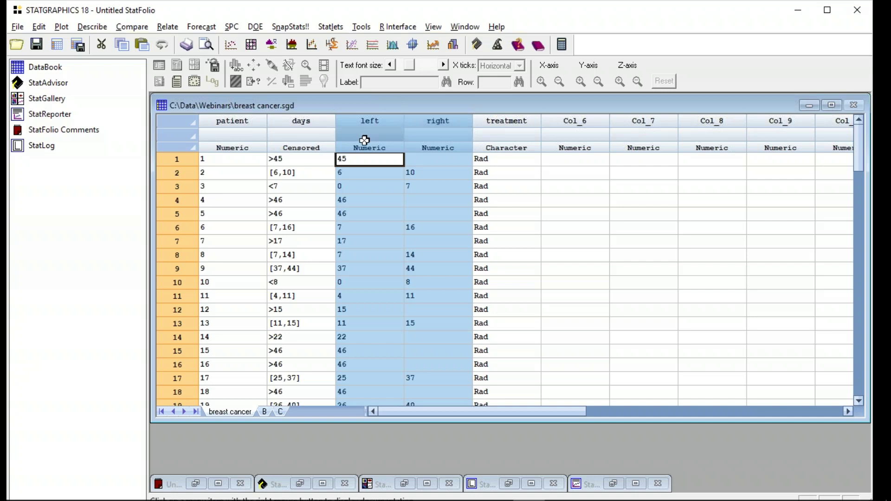
pyautogui.click(383, 162)
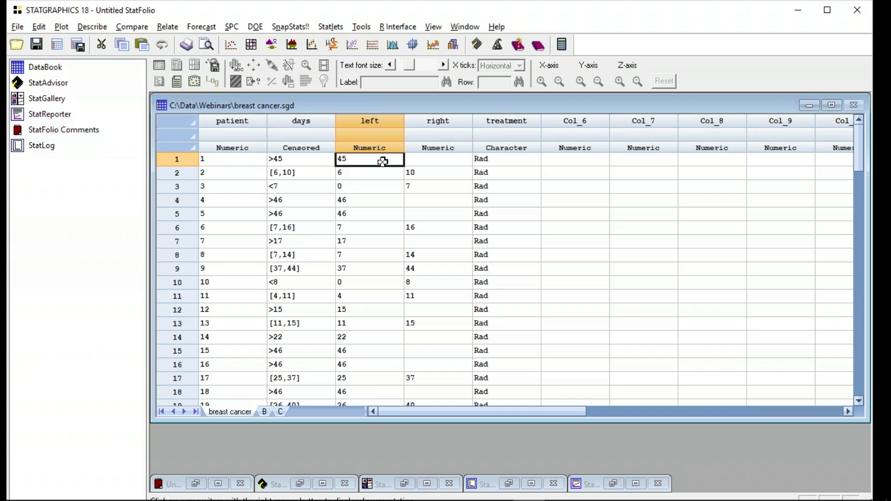
pyautogui.press('Right')
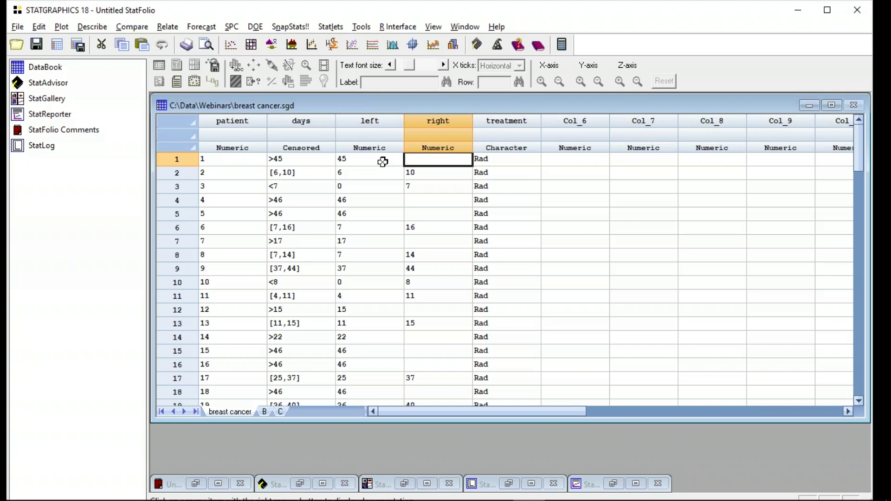
pyautogui.press('Down')
pyautogui.press('Left')
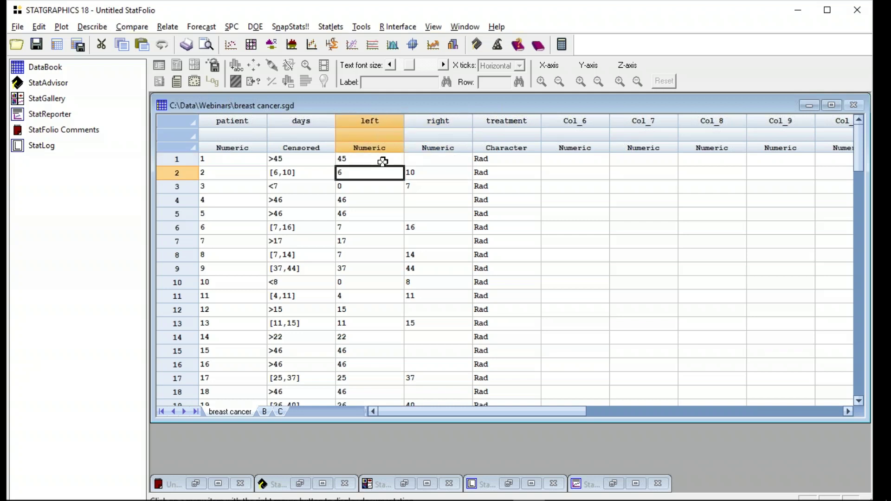
pyautogui.press('Right')
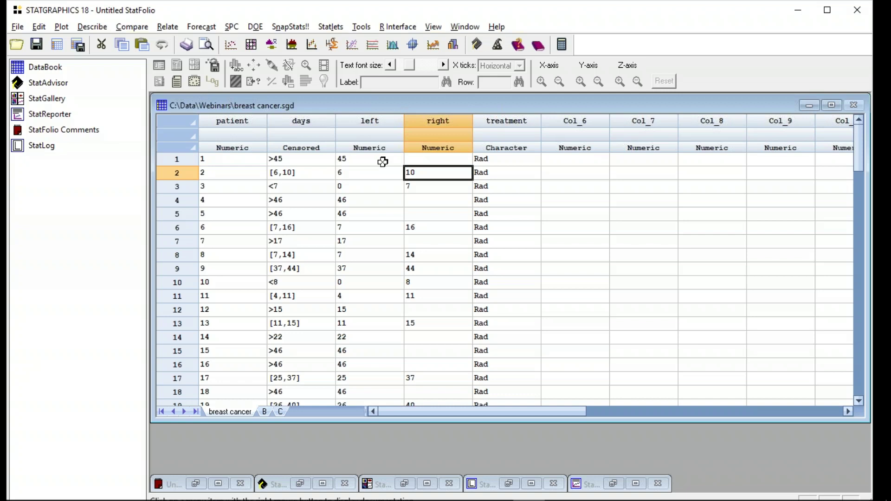
pyautogui.press('Down')
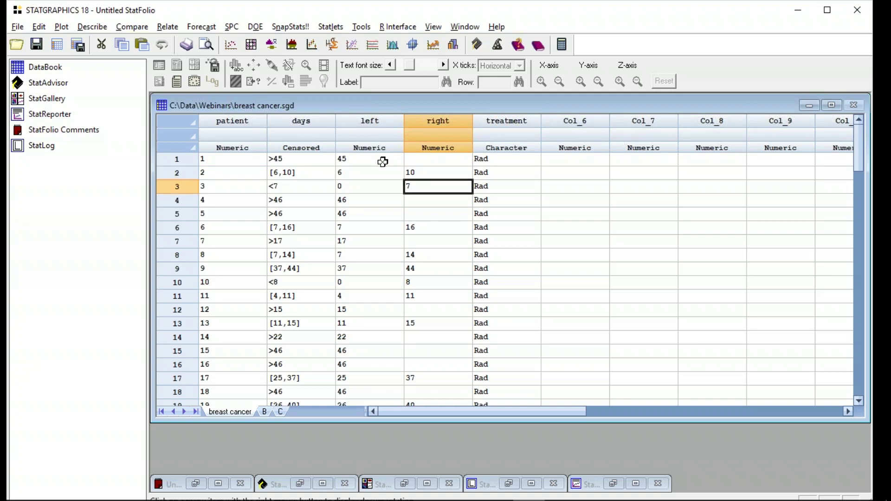
pyautogui.press('Left')
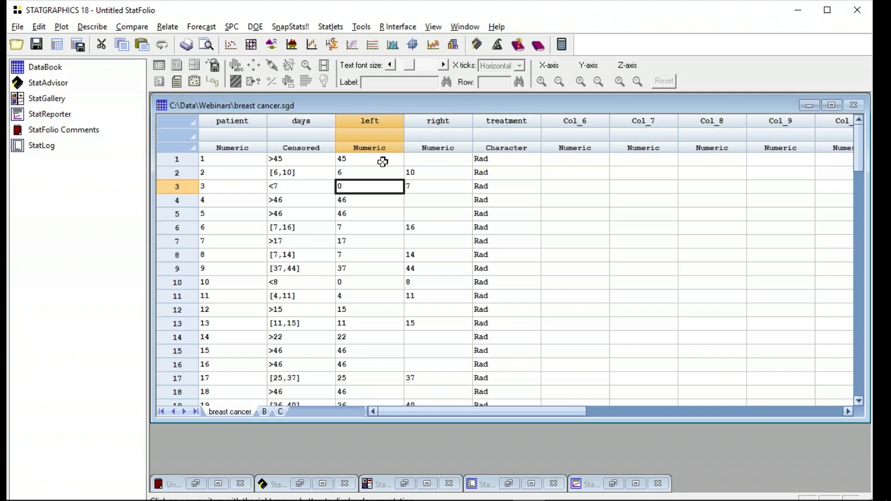
pyautogui.press('Right')
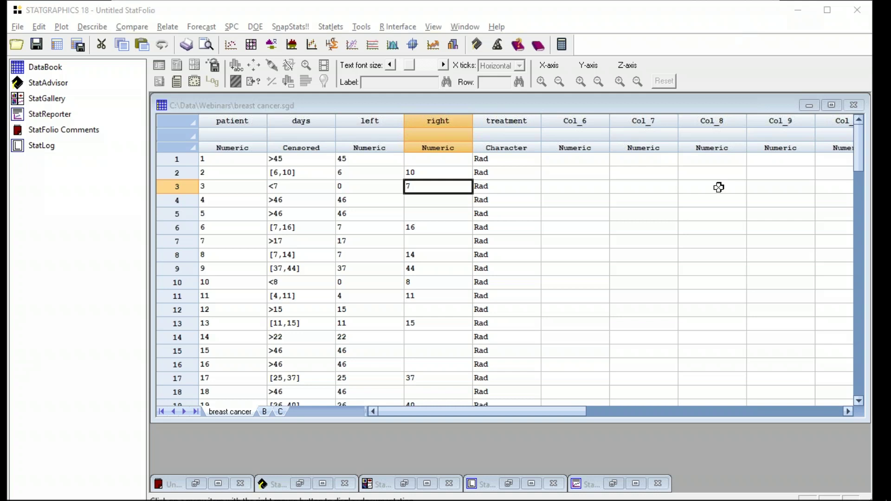
# Review the R installation and configuration settings, including the packages for arbitrarily censored data, without changing them.
pyautogui.click(400, 27)
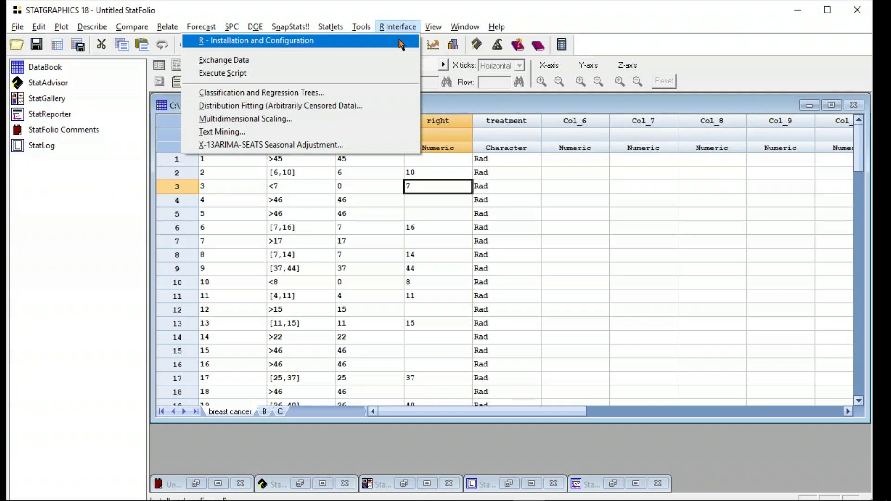
pyautogui.click(399, 40)
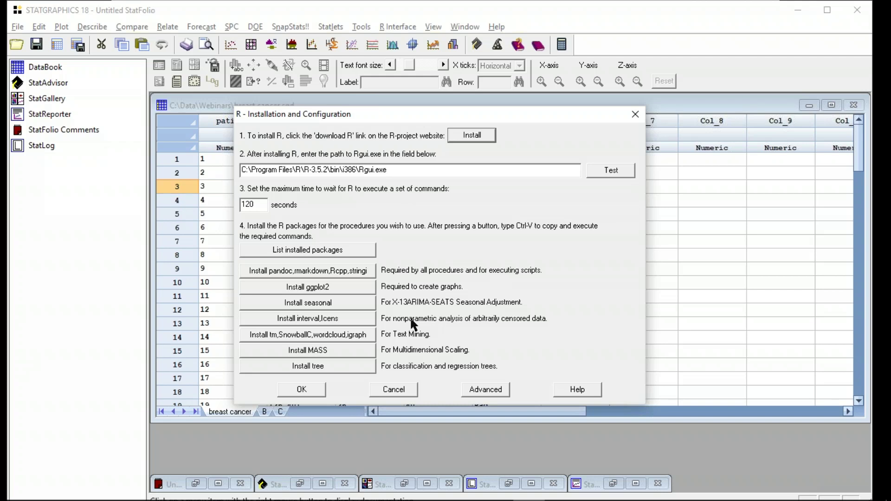
pyautogui.click(406, 395)
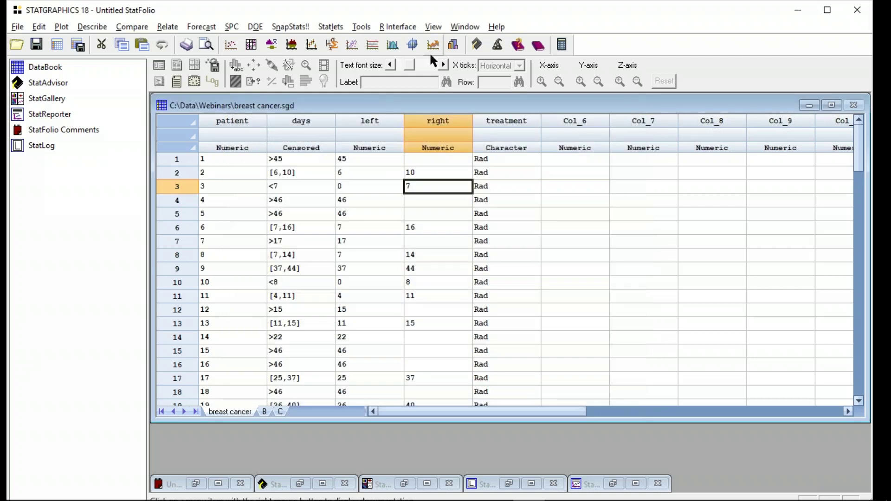
# Start Distribution Fitting (Arbitrarily Censored Data) with a single column with censoring indicators and use days as the data.
pyautogui.click(408, 25)
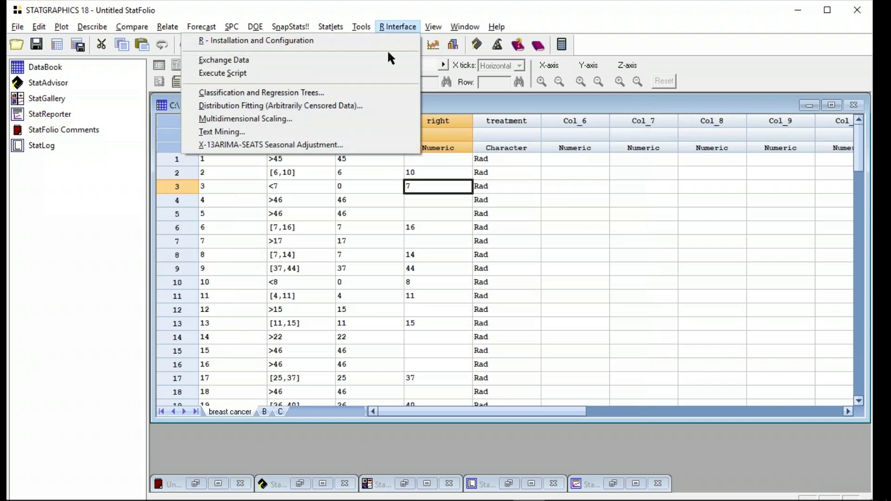
pyautogui.click(373, 109)
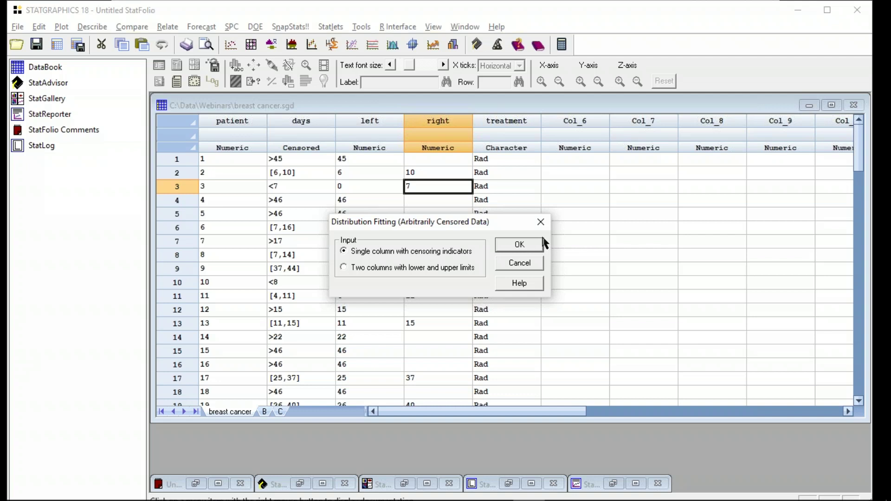
pyautogui.click(527, 249)
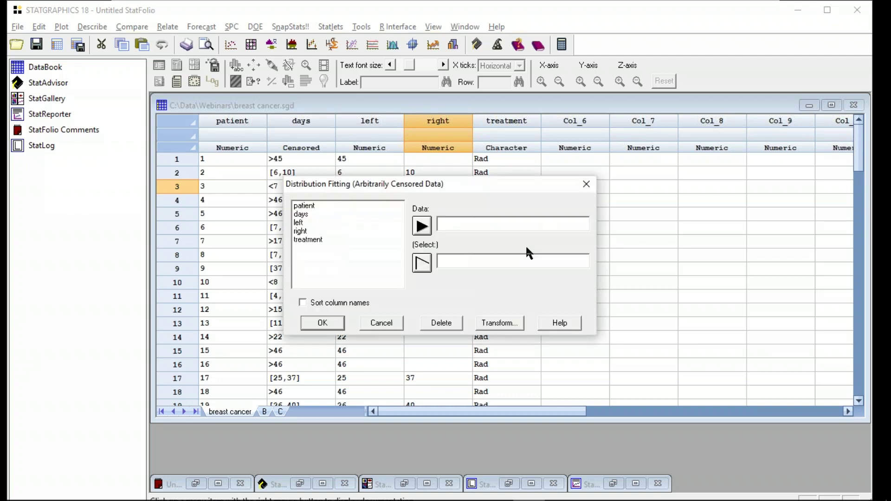
pyautogui.click(318, 214)
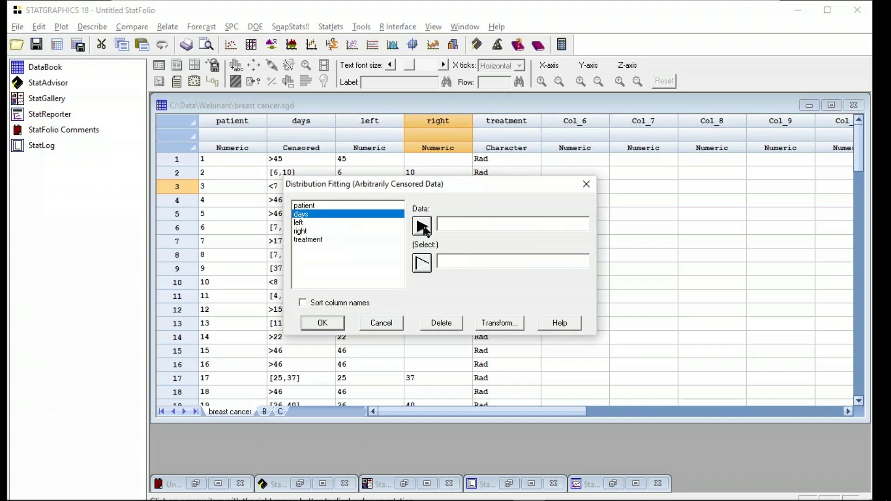
pyautogui.click(423, 226)
# Restrict the distribution fitting to the rows where treatment="Rad" and accept the data input.
pyautogui.click(340, 240)
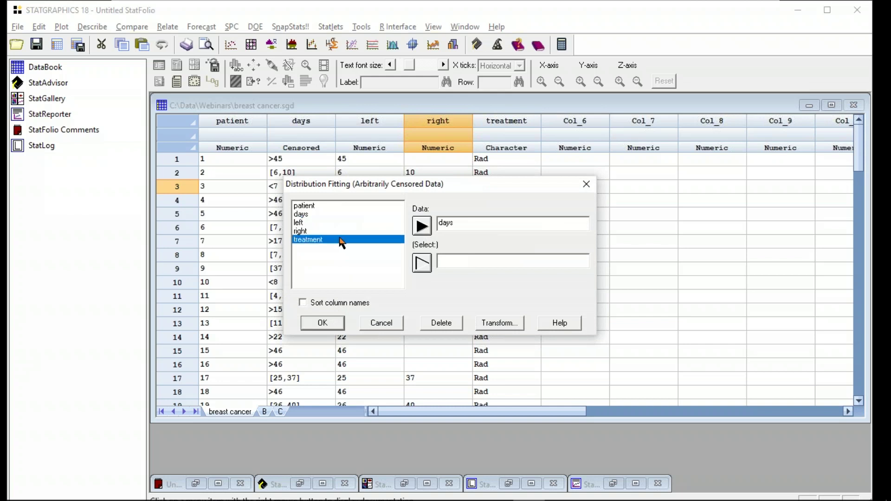
pyautogui.click(423, 263)
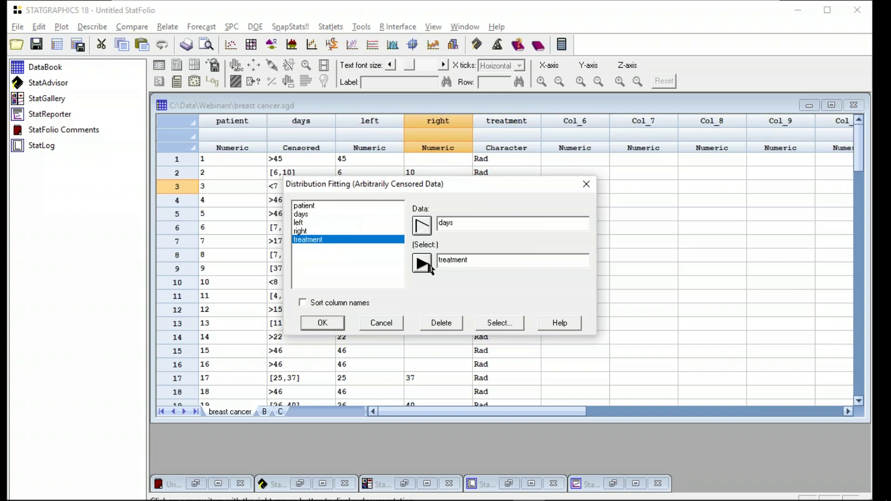
pyautogui.click(514, 262)
pyautogui.write('="Rad')
pyautogui.click(330, 324)
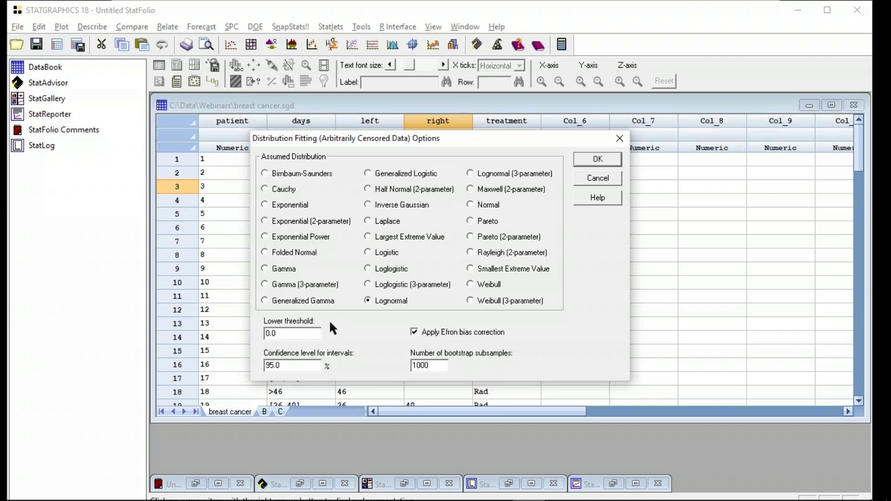
# Accept the Lognormal fitting options, generate the analysis summary and scatterplot, and enlarge the scatterplot of days.
pyautogui.click(284, 335)
pyautogui.click(305, 364)
pyautogui.click(596, 163)
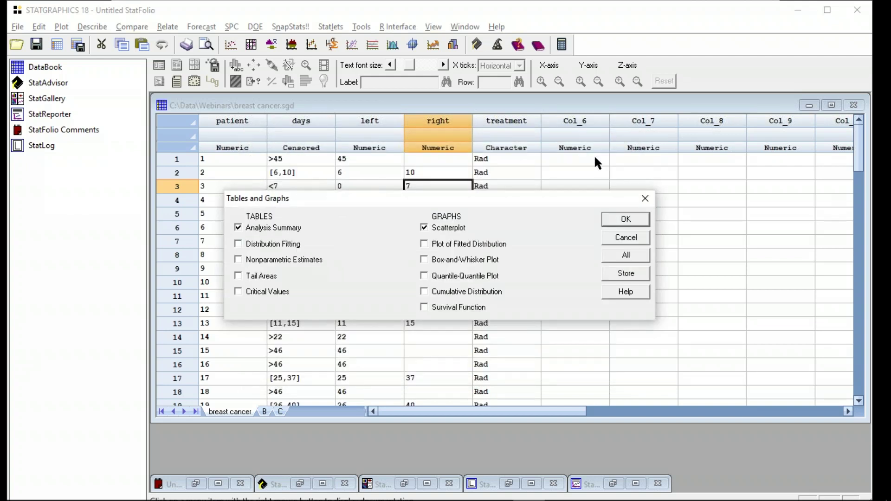
pyautogui.click(628, 219)
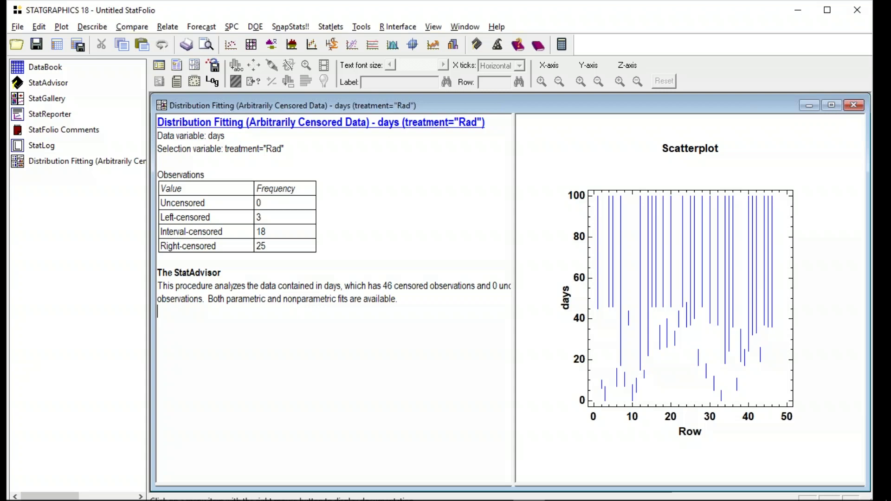
pyautogui.click(274, 199)
pyautogui.doubleClick(658, 271)
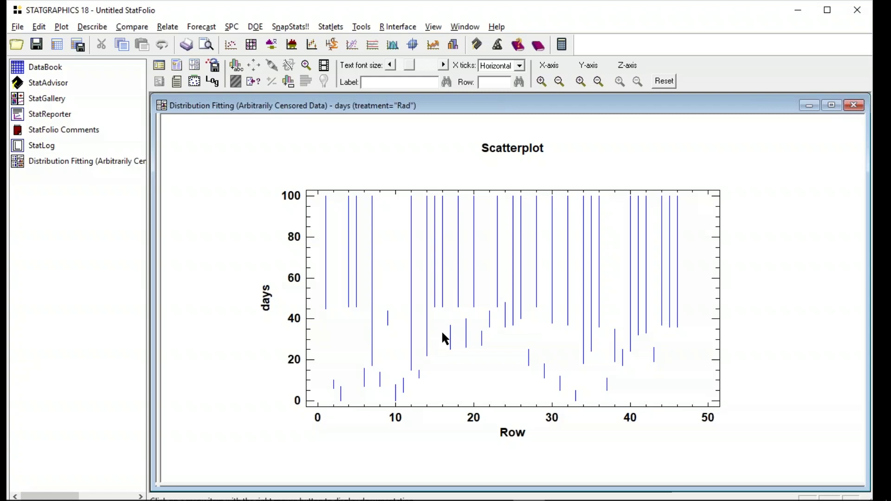
pyautogui.hotkey('alt', 'Tab')
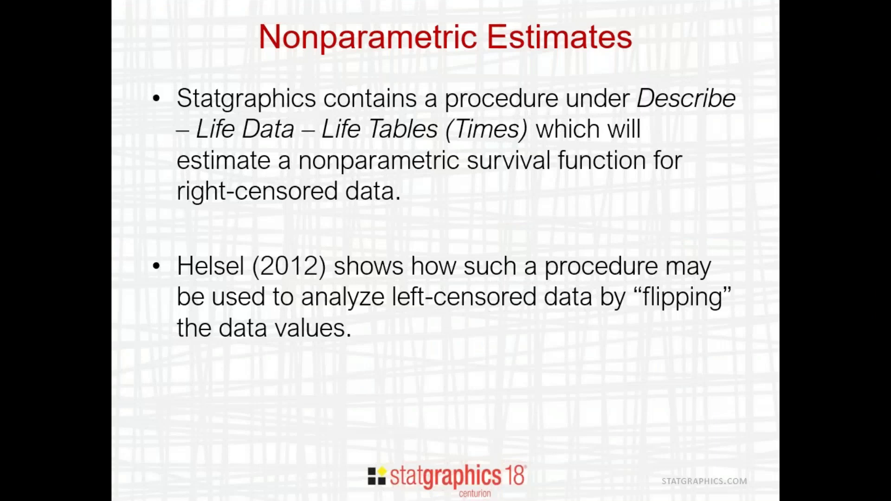
pyautogui.click(455, 368)
pyautogui.click(455, 368)
pyautogui.click(455, 368)
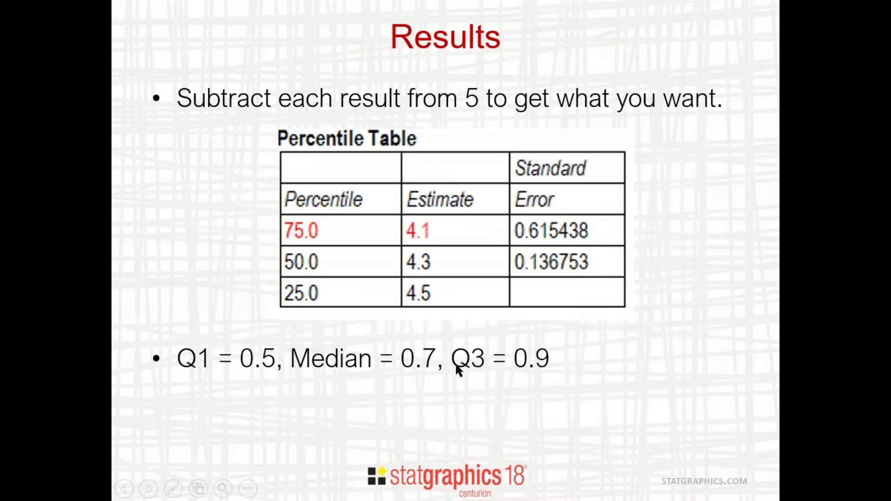
pyautogui.click(456, 369)
pyautogui.click(456, 369)
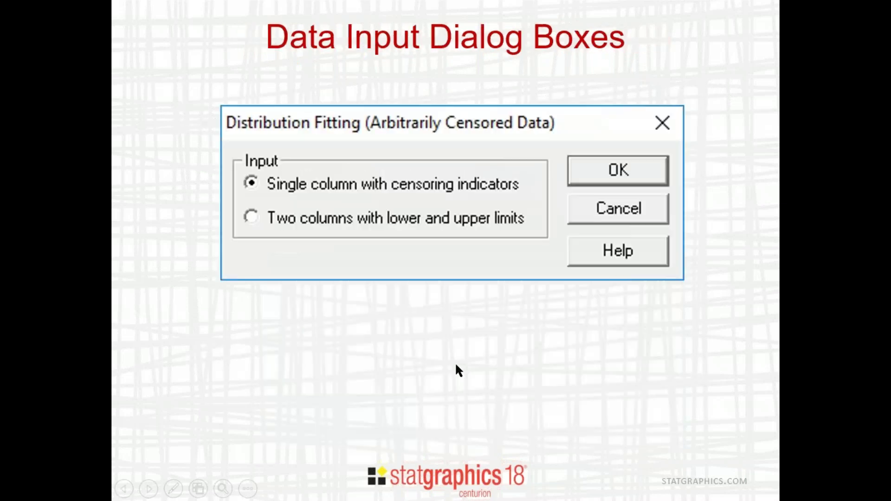
pyautogui.click(457, 369)
pyautogui.click(456, 366)
pyautogui.click(455, 365)
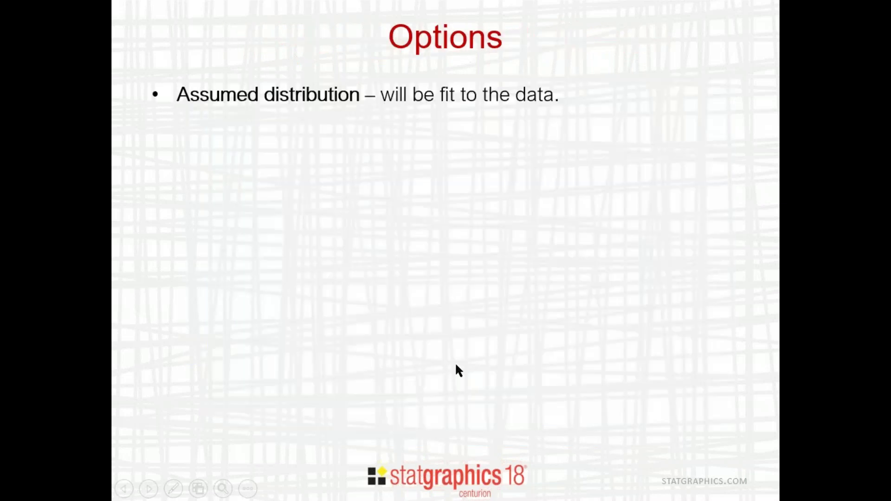
pyautogui.click(456, 366)
pyautogui.click(456, 366)
pyautogui.click(457, 366)
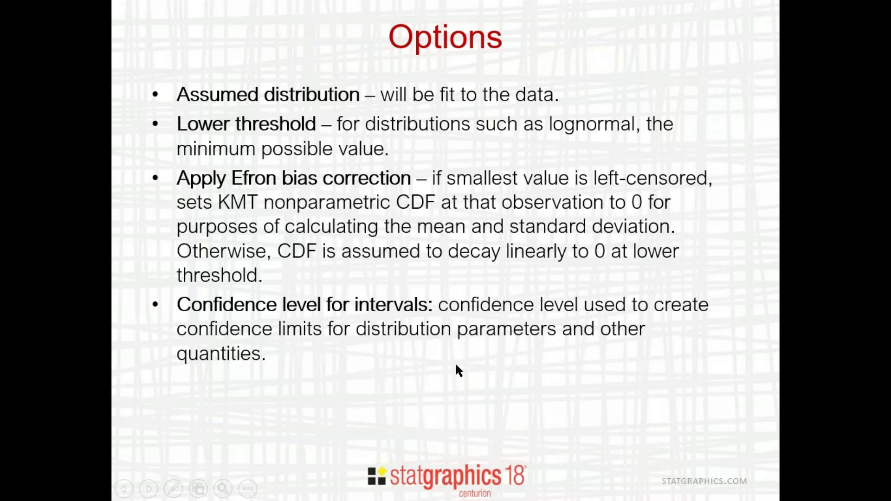
pyautogui.click(457, 366)
pyautogui.click(456, 367)
pyautogui.click(457, 367)
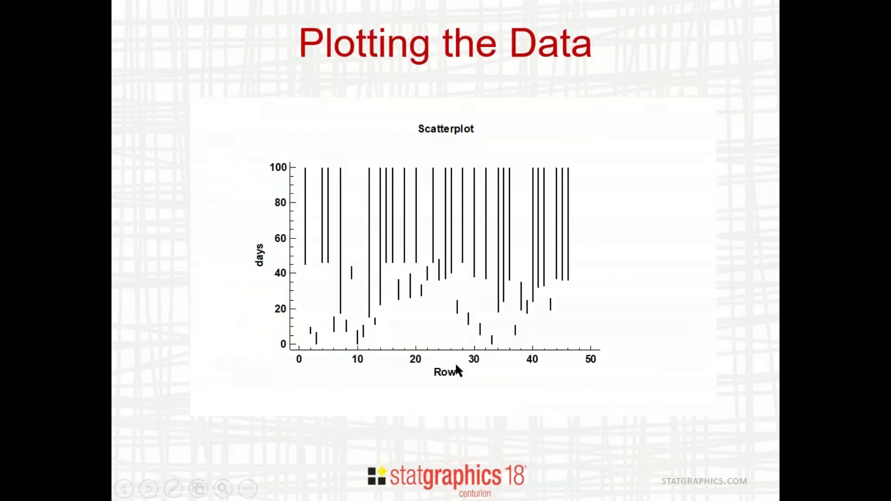
pyautogui.click(456, 369)
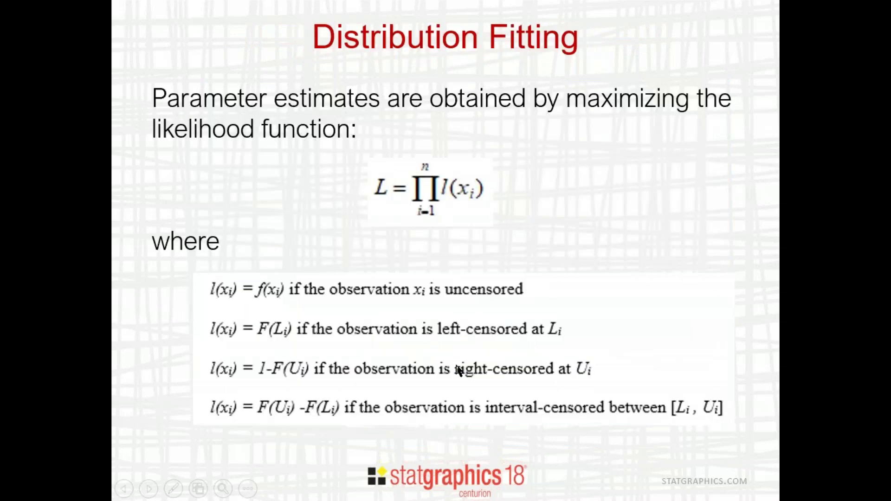
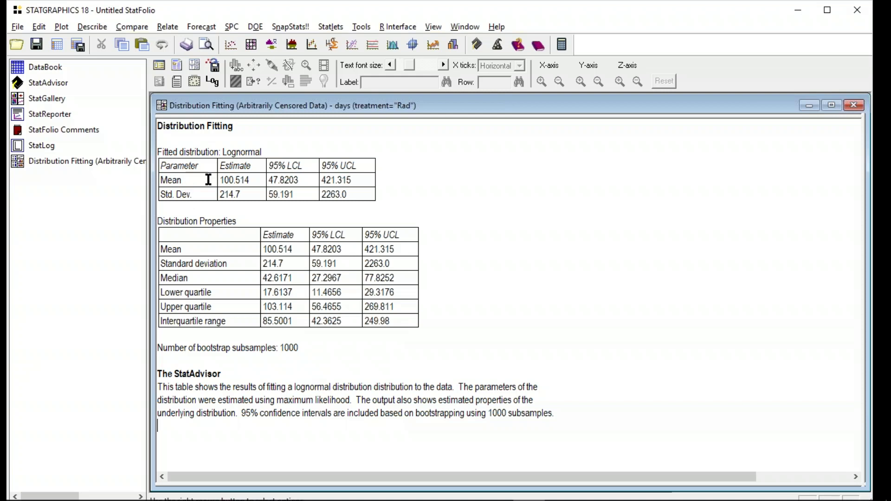
# Review the parameter estimates and distribution properties in the enlarged lognormal fitting table, and restore the multi-pane view.
pyautogui.click(248, 179)
pyautogui.click(249, 191)
pyautogui.click(228, 276)
pyautogui.click(380, 279)
pyautogui.doubleClick(450, 227)
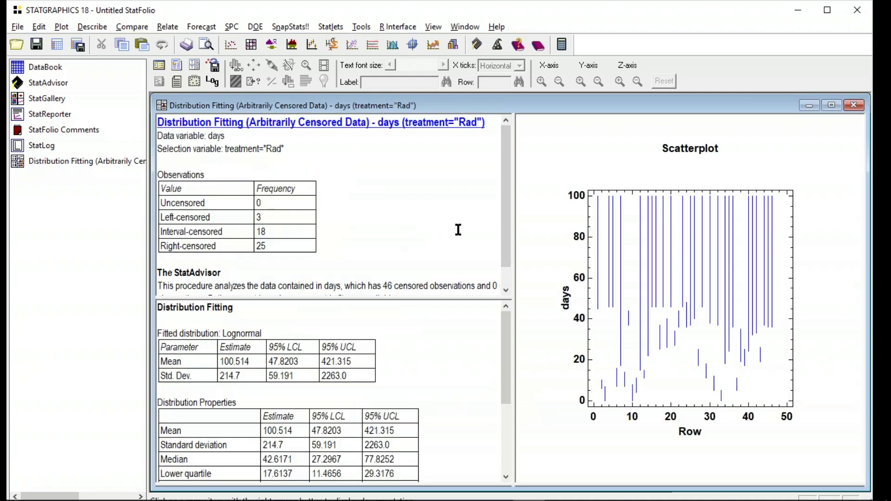
# Add the Plot of Fitted Distribution to the days analysis and enlarge the lognormal density plot.
pyautogui.click(200, 68)
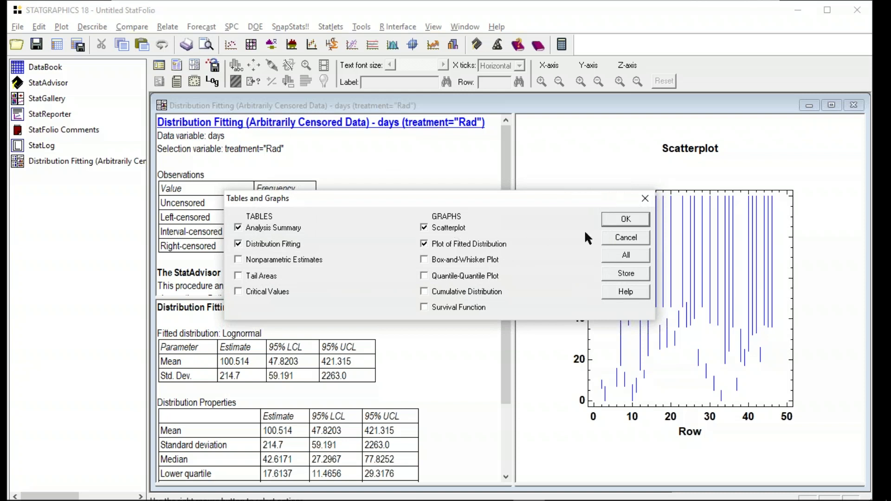
pyautogui.click(624, 220)
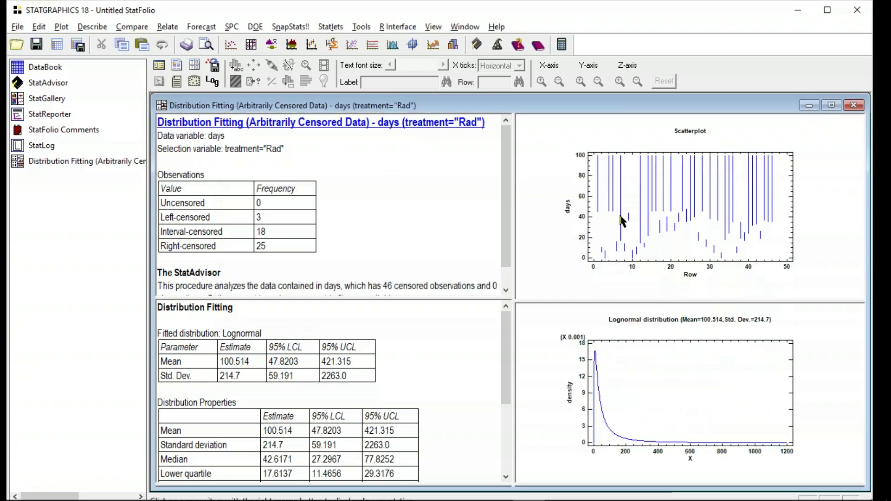
pyautogui.doubleClick(704, 408)
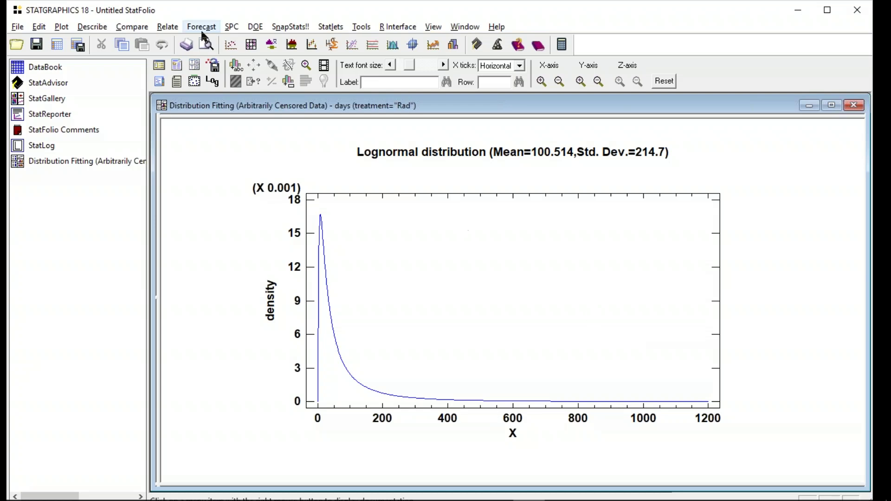
# Add the Cumulative Distribution graph to the days analysis and enlarge it.
pyautogui.click(195, 65)
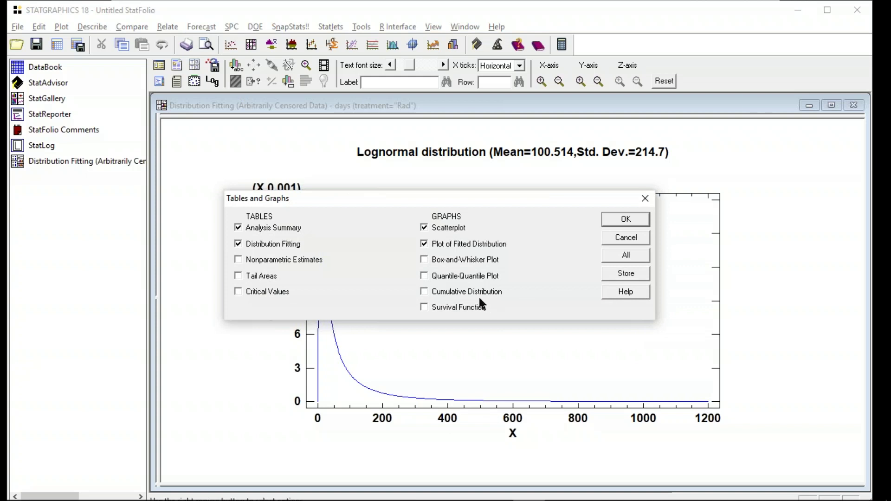
pyautogui.click(627, 219)
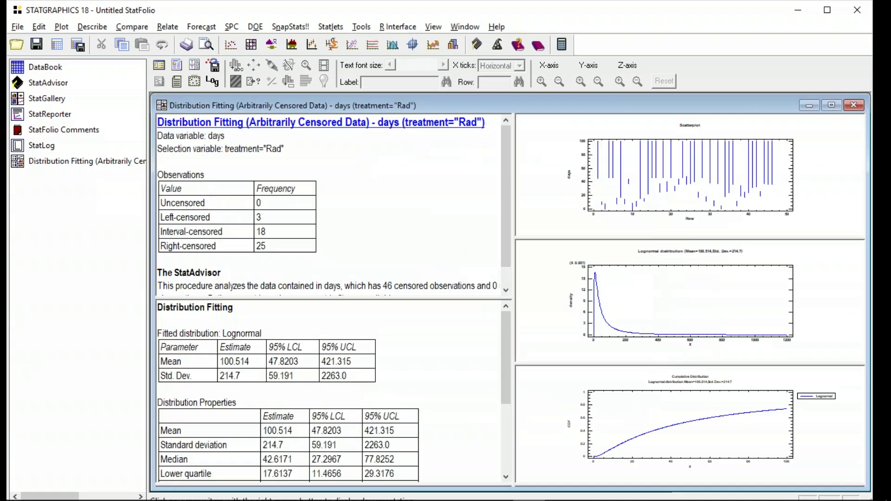
pyautogui.doubleClick(738, 437)
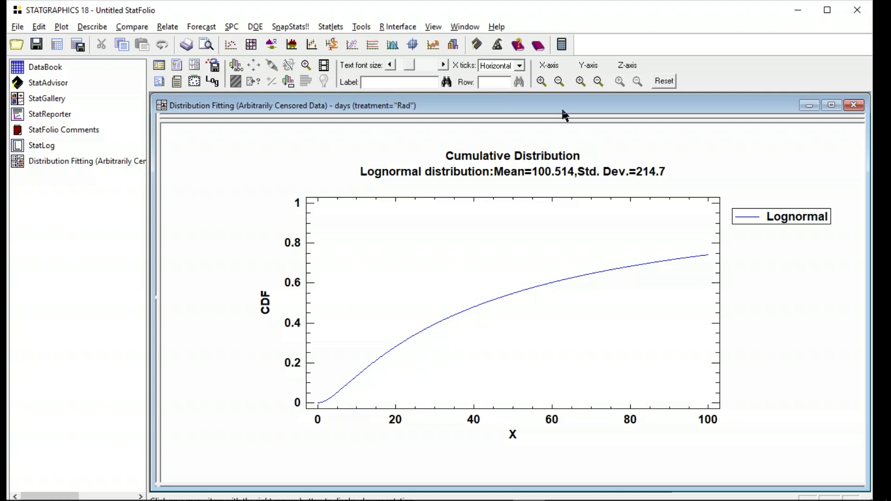
# Add the Survival Function graph to the days analysis and enlarge it.
pyautogui.click(195, 66)
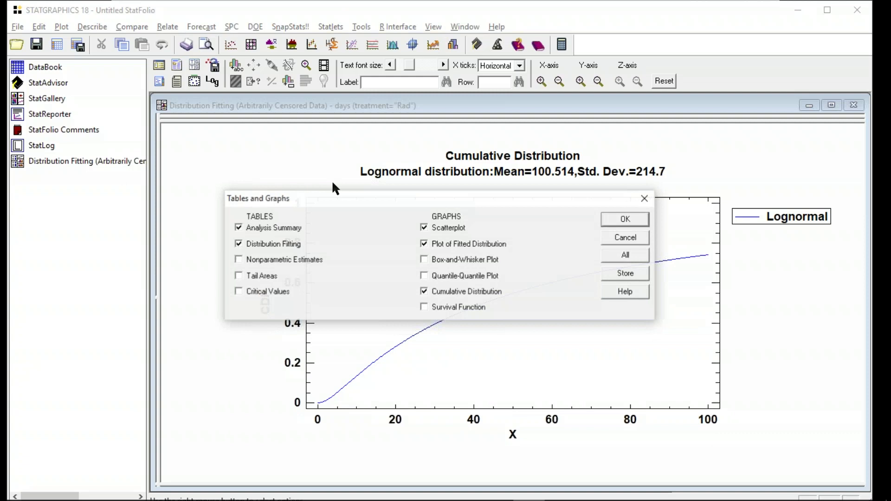
pyautogui.click(469, 309)
pyautogui.click(625, 218)
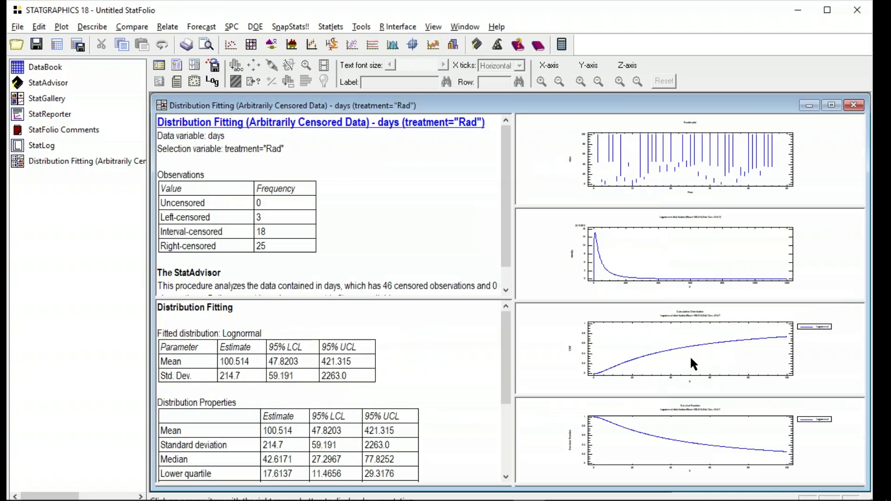
pyautogui.doubleClick(730, 424)
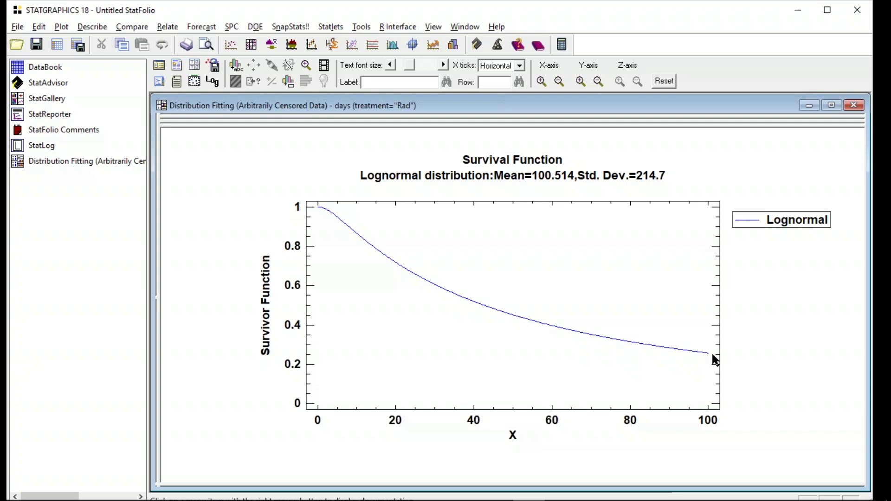
pyautogui.hotkey('alt', 'Tab')
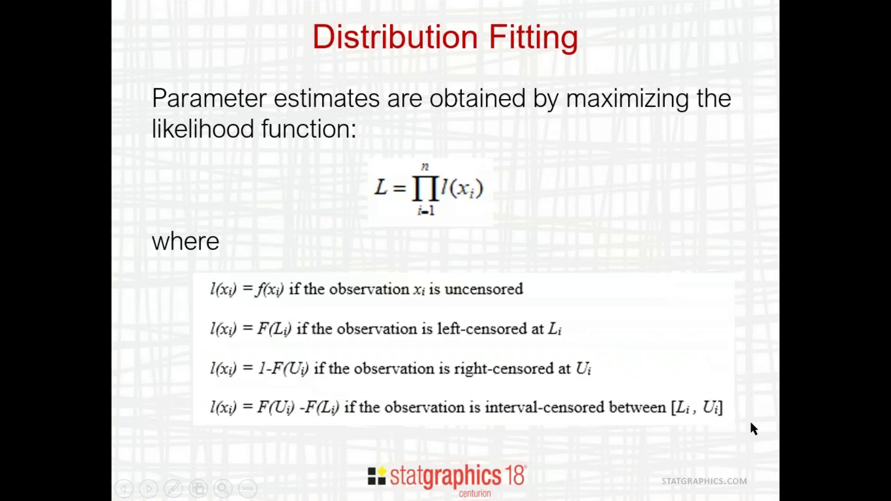
pyautogui.press('Right')
pyautogui.press('Right')
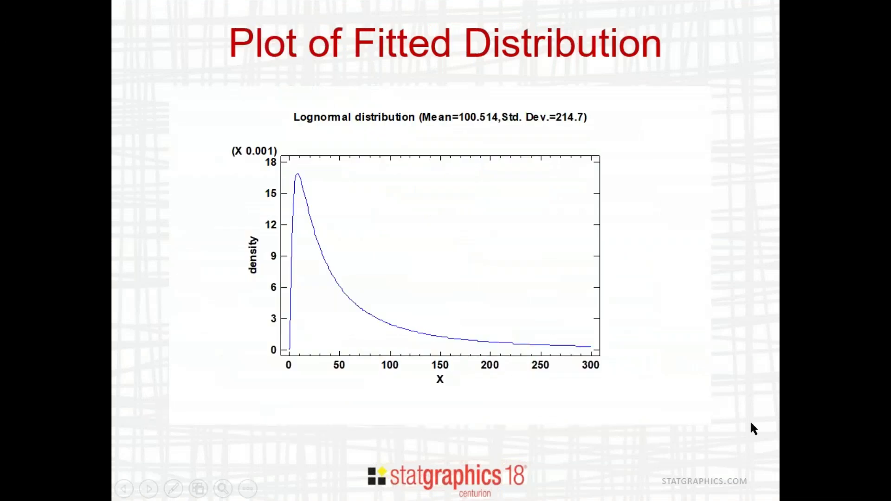
pyautogui.press('Right')
pyautogui.press('Right')
pyautogui.press('Right')
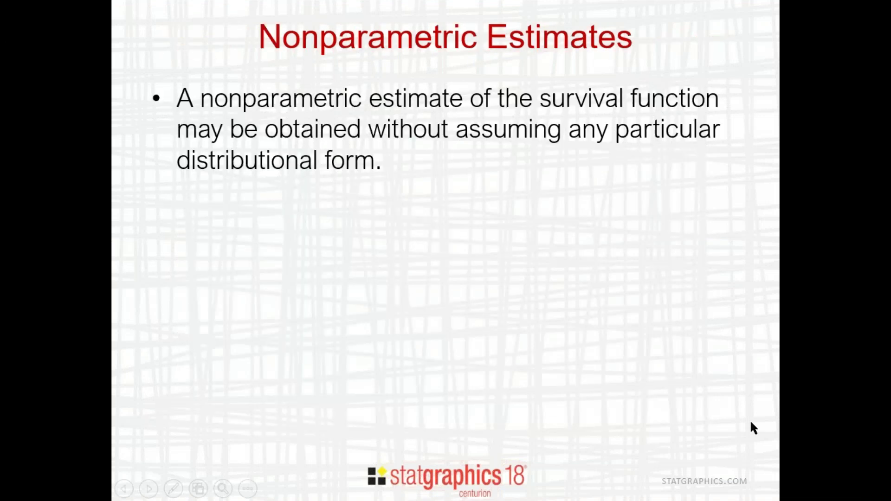
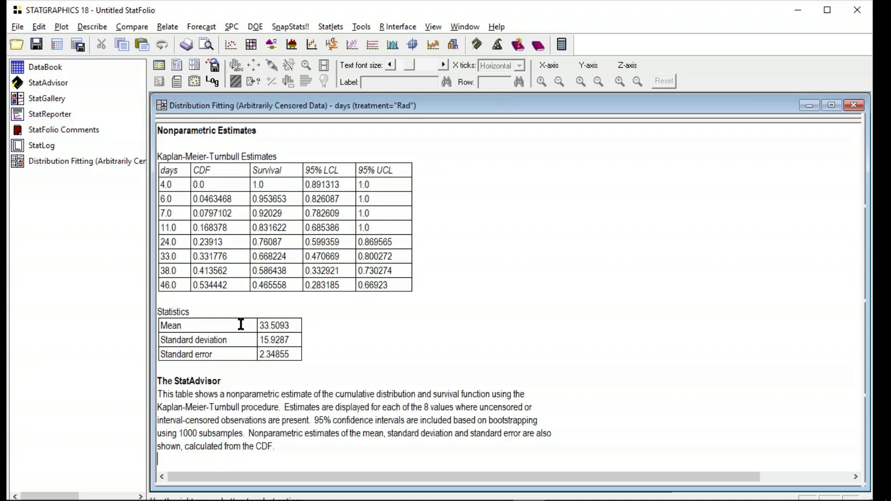
# Close the enlarged nonparametric estimates, enlarge the Survival Function graph, and include both the parametric and nonparametric estimates in it.
pyautogui.doubleClick(411, 312)
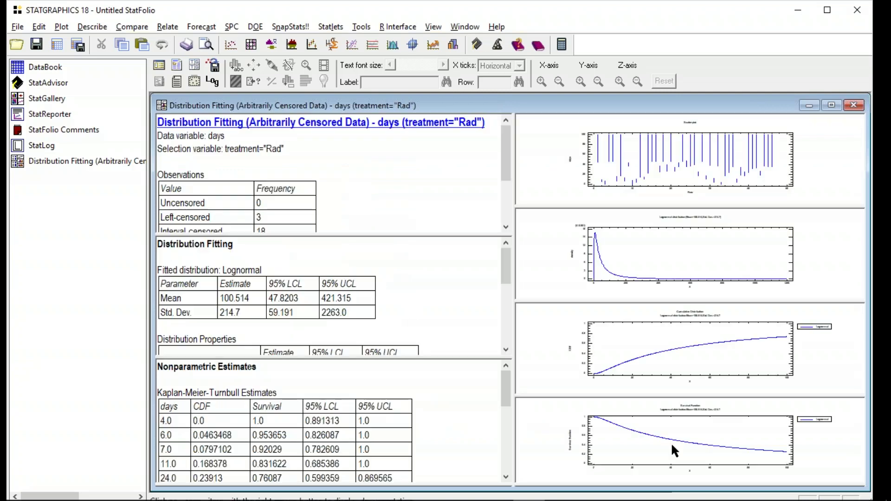
pyautogui.doubleClick(724, 449)
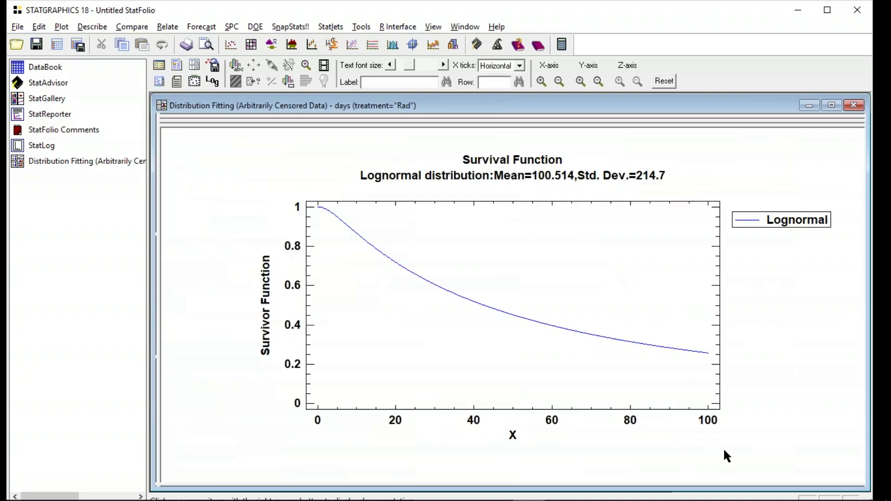
pyautogui.rightClick(481, 219)
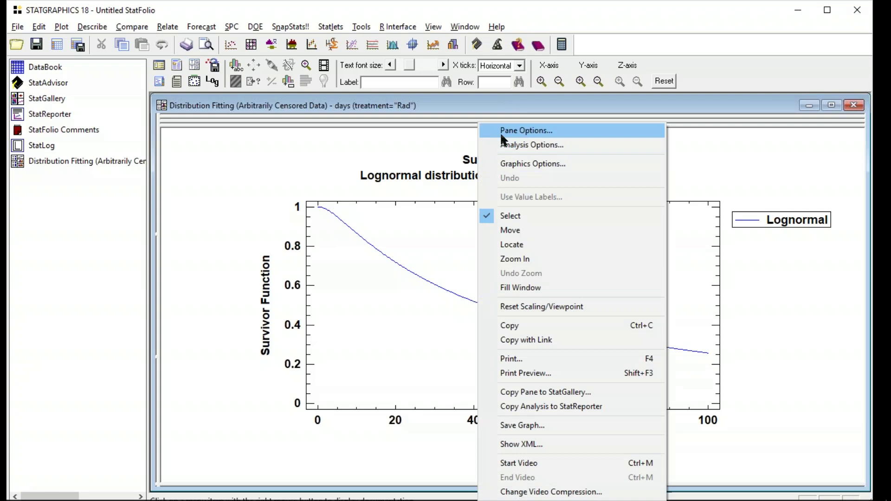
pyautogui.click(503, 132)
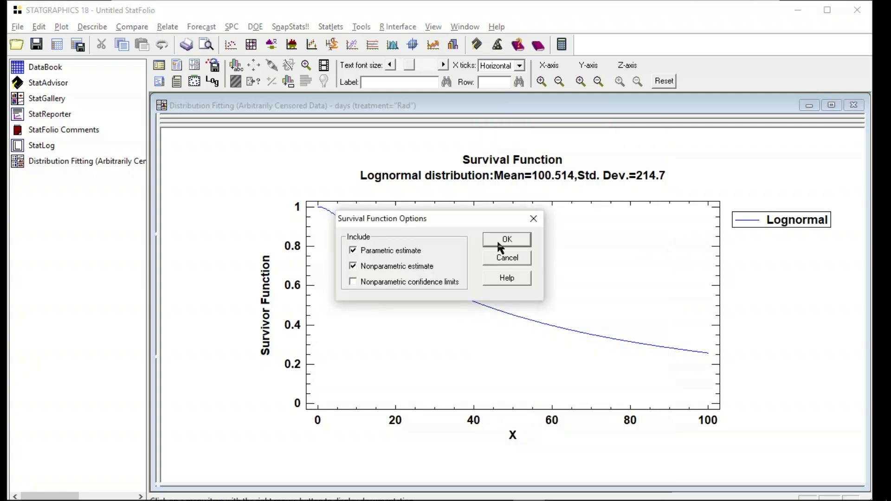
pyautogui.click(507, 240)
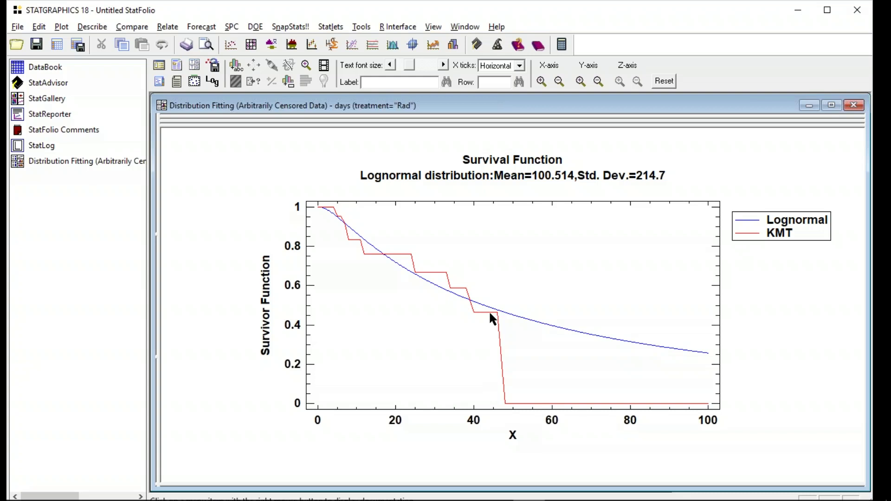
# Include the nonparametric confidence limits in the Survival Function graph.
pyautogui.rightClick(631, 224)
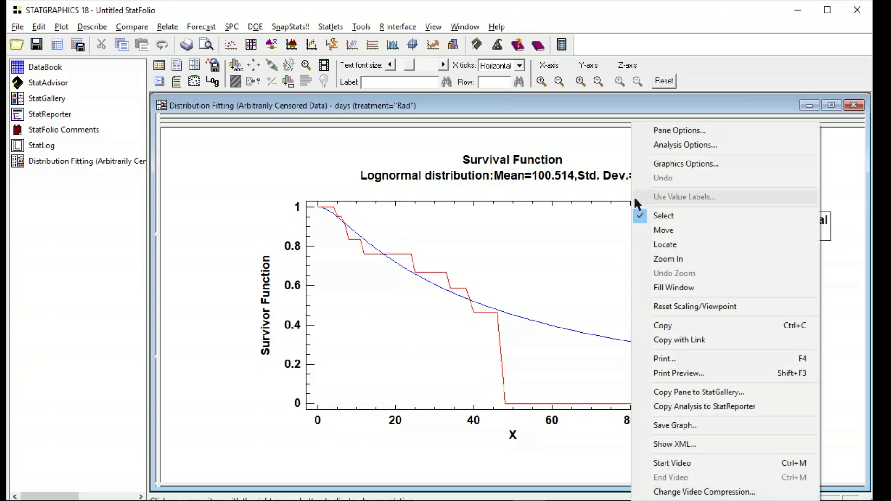
pyautogui.click(680, 131)
pyautogui.click(393, 282)
pyautogui.click(520, 242)
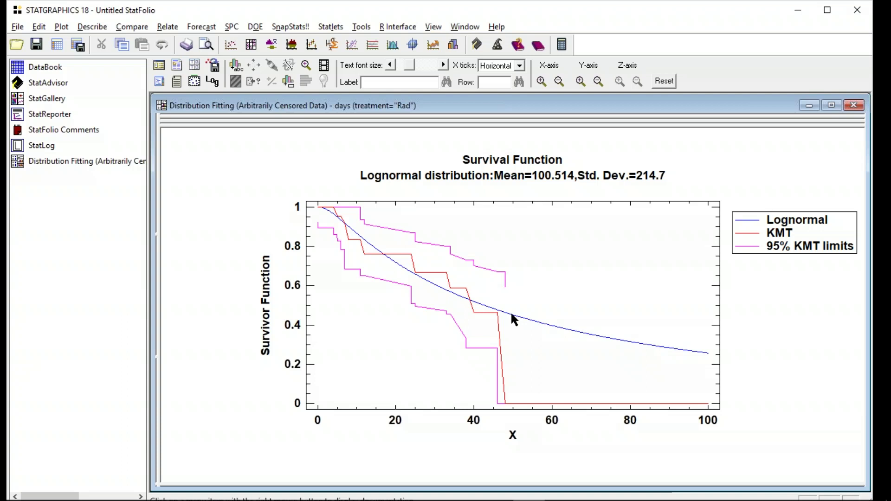
# Add the Box-and-Whisker Plot for the nonparametric estimate of days, and examine its whisker, box edge and mean marker in the enlarged view.
pyautogui.click(195, 65)
pyautogui.click(489, 264)
pyautogui.click(614, 219)
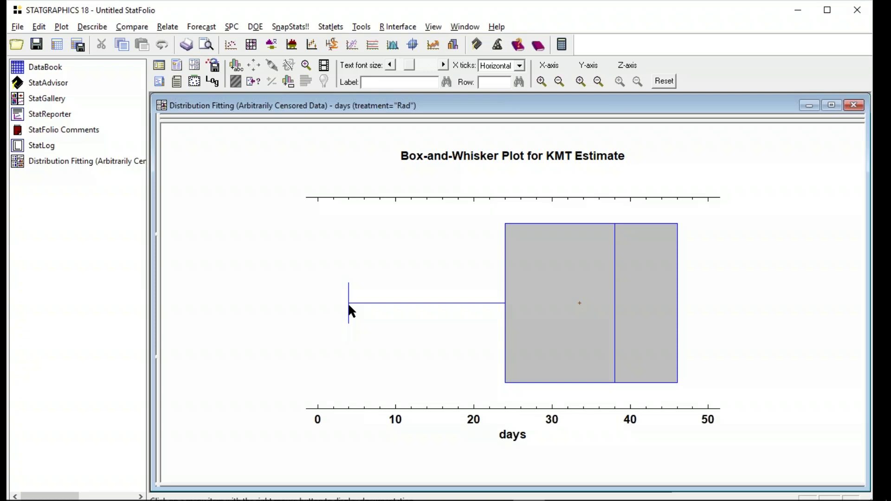
pyautogui.click(510, 315)
pyautogui.click(583, 307)
# Add the Quantile-Quantile Plot to the days analysis and enlarge it.
pyautogui.click(201, 65)
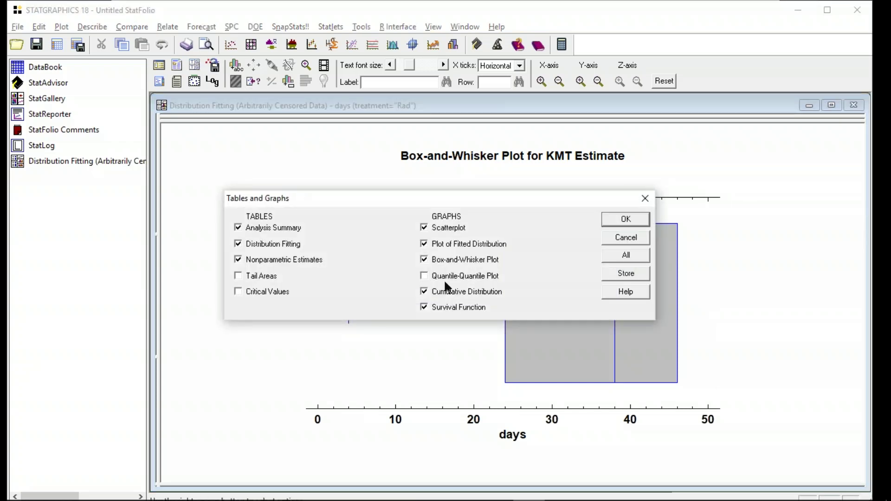
pyautogui.click(444, 277)
pyautogui.click(625, 220)
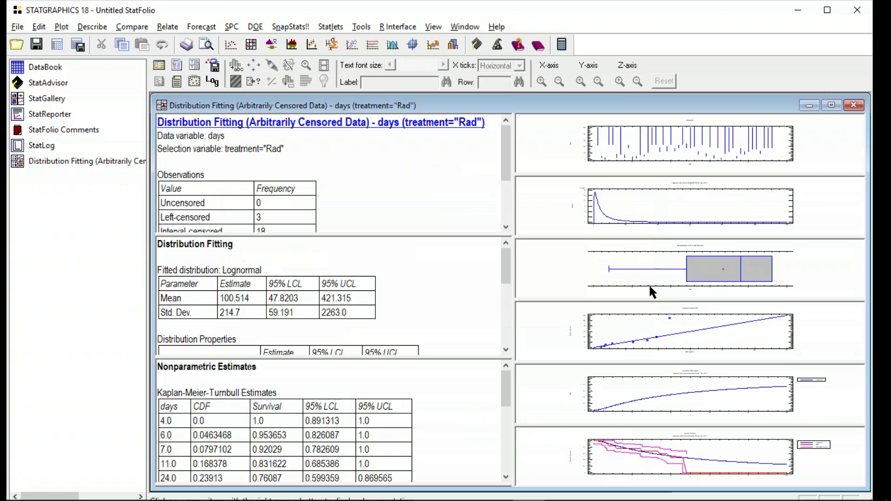
pyautogui.doubleClick(688, 341)
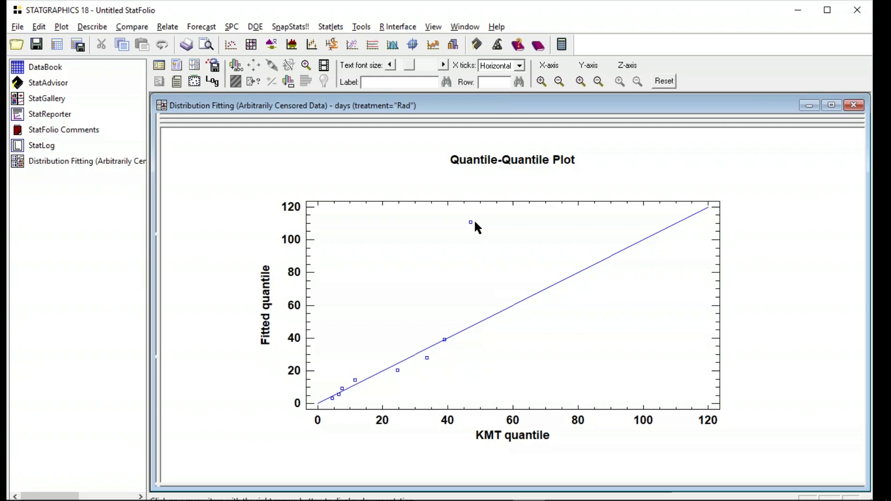
pyautogui.hotkey('alt', 'Tab')
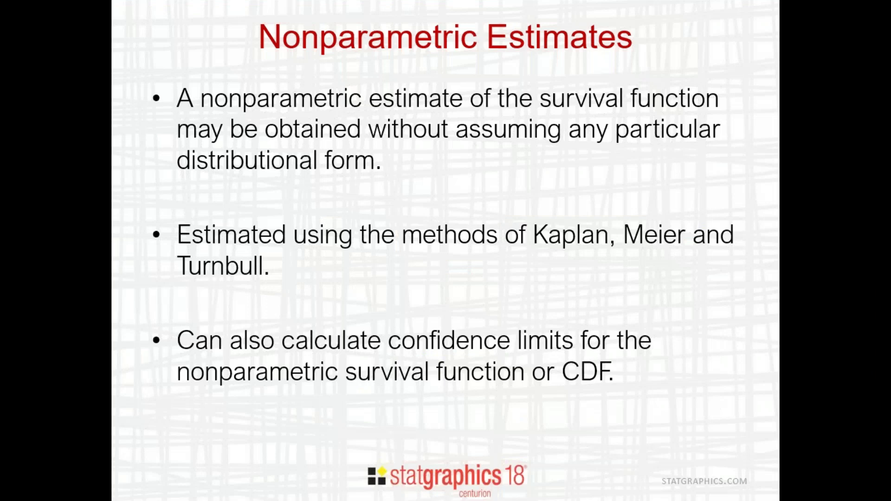
pyautogui.click(626, 277)
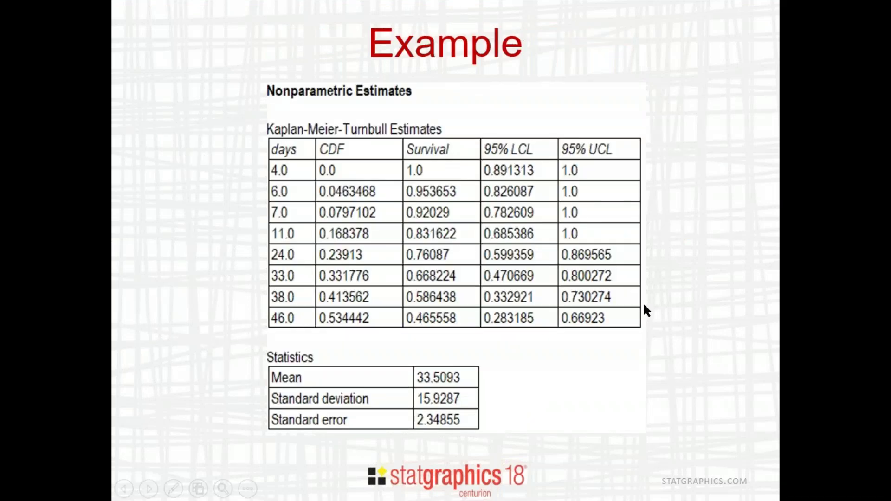
pyautogui.click(680, 342)
pyautogui.click(680, 342)
pyautogui.click(680, 343)
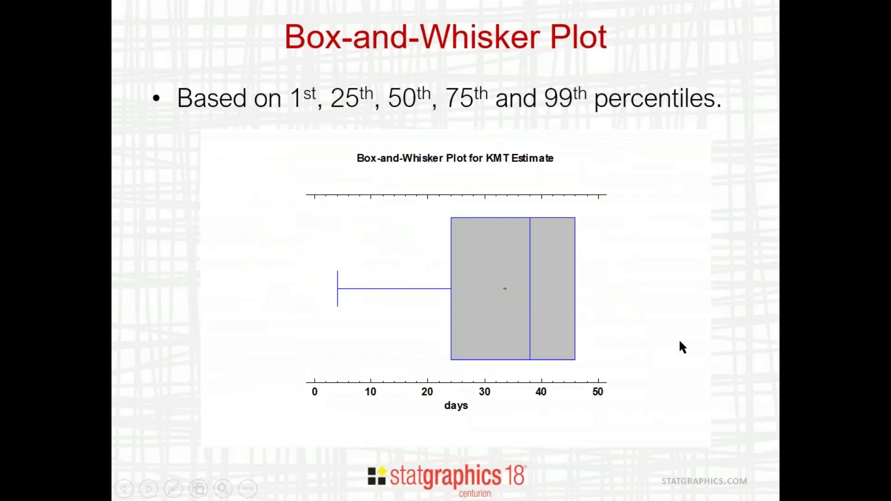
pyautogui.click(679, 343)
pyautogui.click(682, 347)
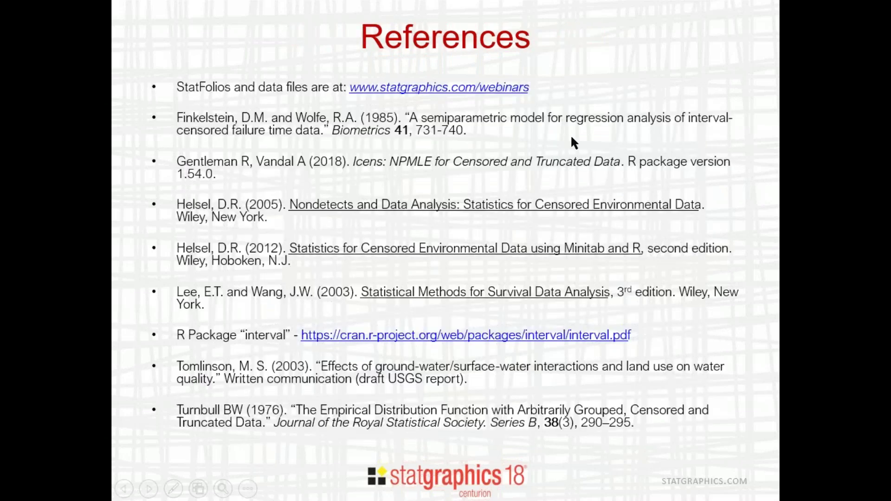